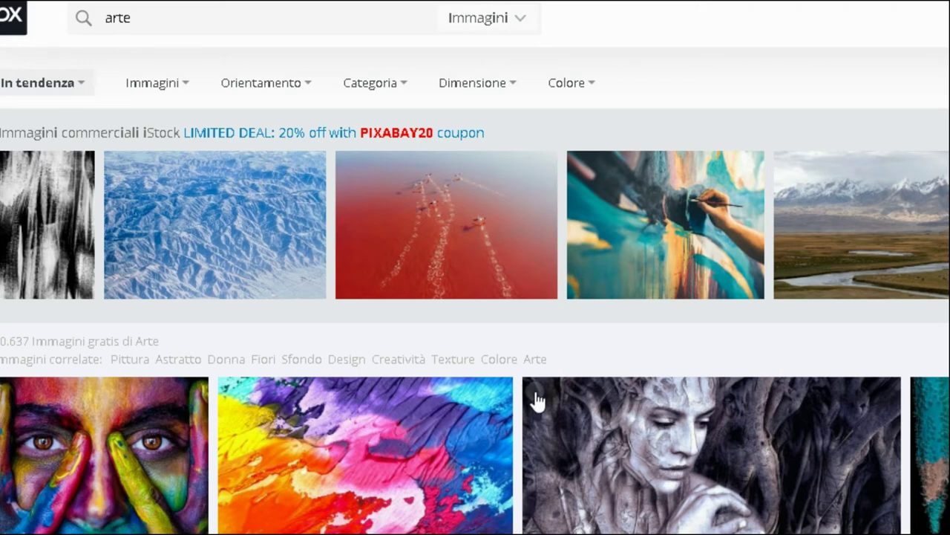
- Find the Pixabay watercolor-palette-and-notebook photo and start downloading it as JPEG art-1851483_1920
scroll(549, 397, "down", 4)
scroll(553, 396, "down", 4)
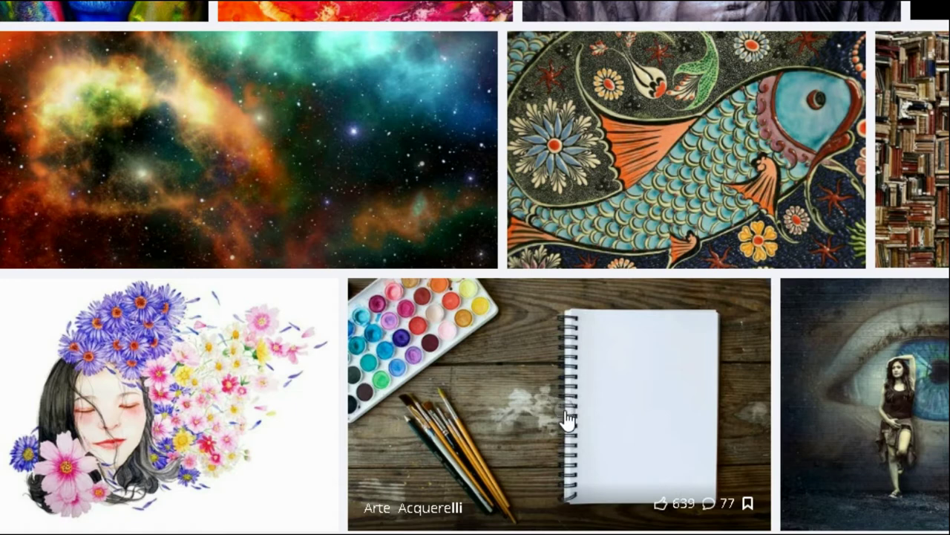
left_click(568, 420)
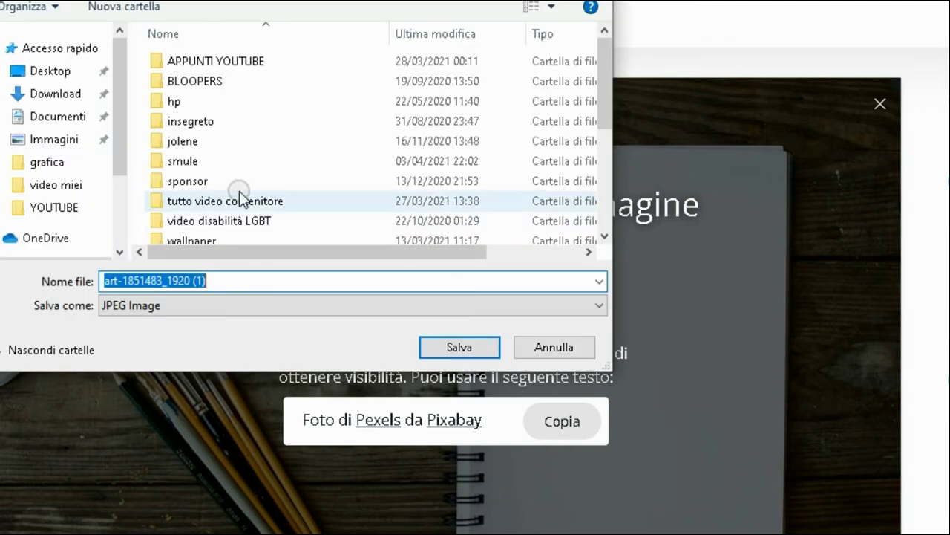
- Save the photo as art-1851483_1920.jpg and bring it up open in Photoshop
left_click(455, 348)
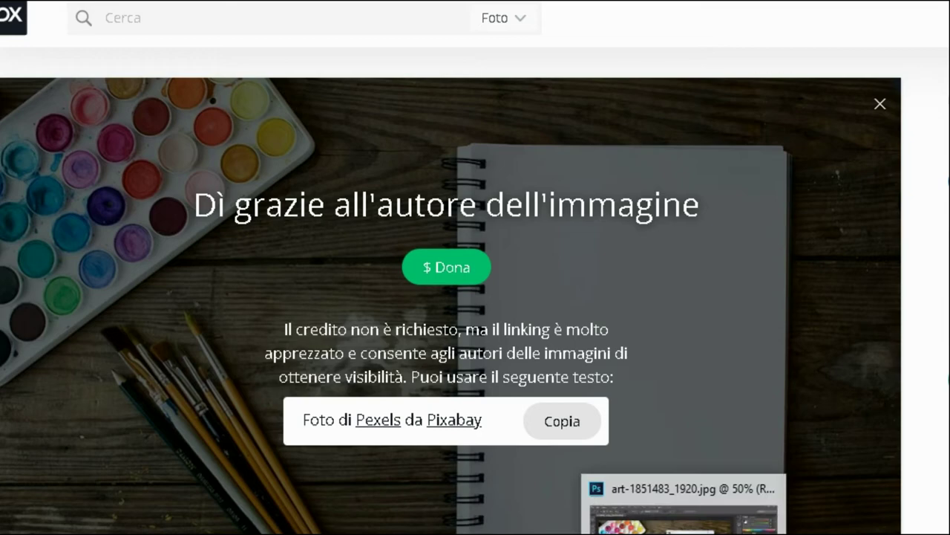
left_click(683, 505)
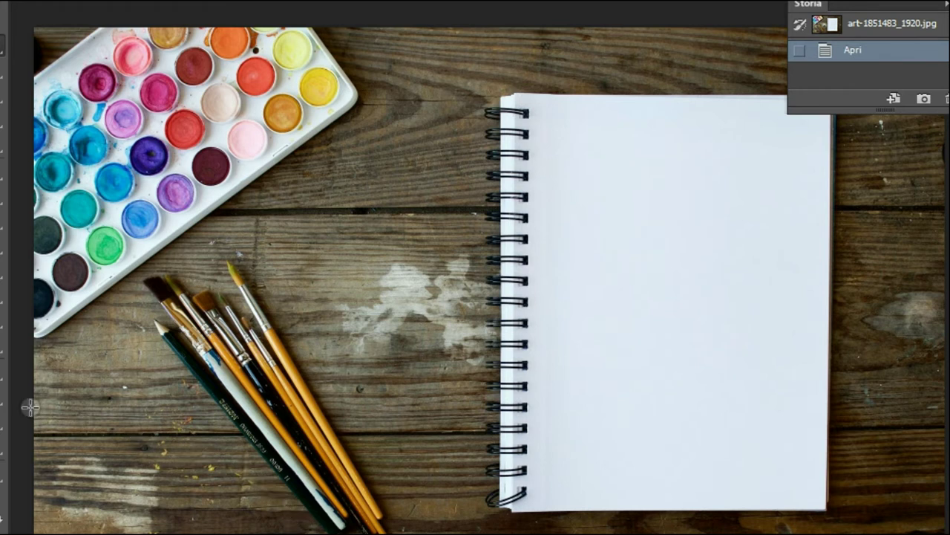
- Draw a paragraph text box over most of the photo with a 72 pt text size
left_click(3, 397)
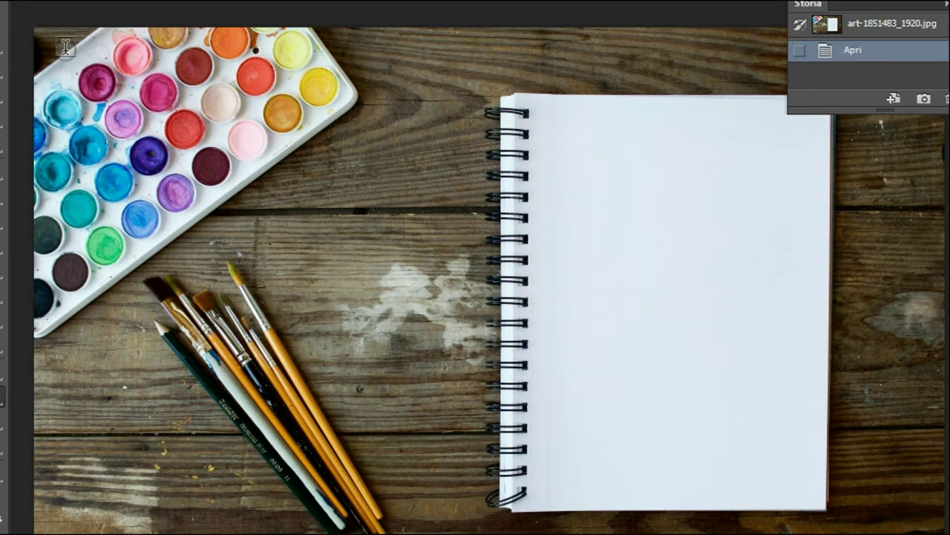
mouse_move(68, 60)
left_mouse_down()
mouse_move(772, 374)
mouse_move(825, 445)
mouse_move(932, 491)
left_mouse_up()
key("Escape")
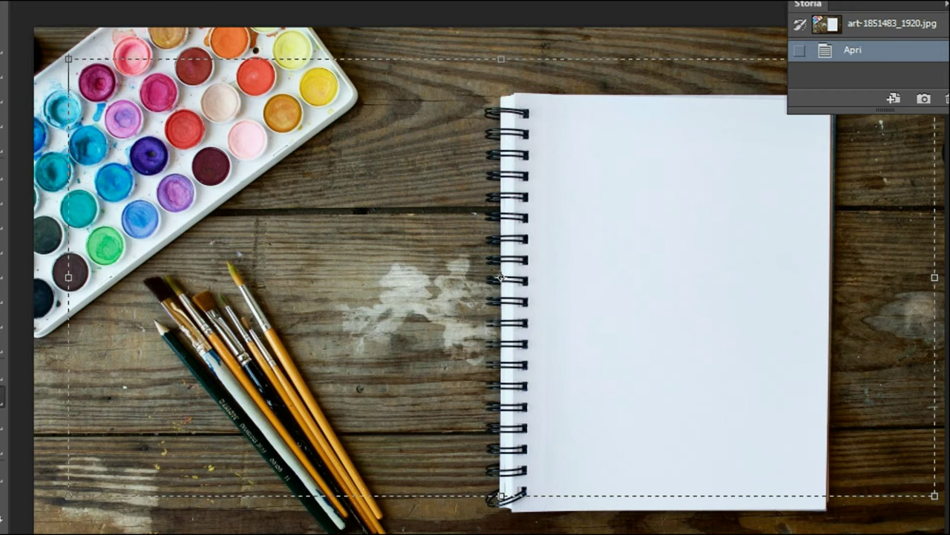
left_click(404, 3)
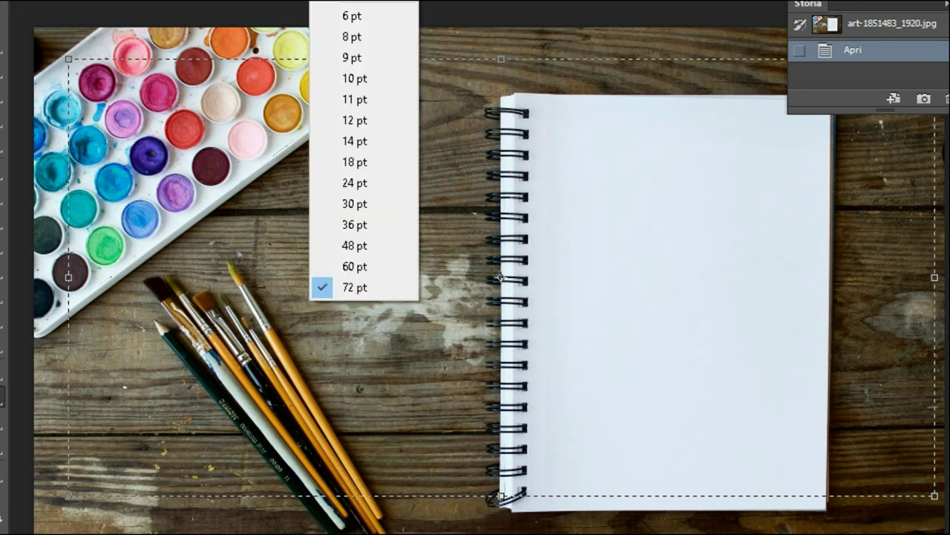
left_click(401, 287)
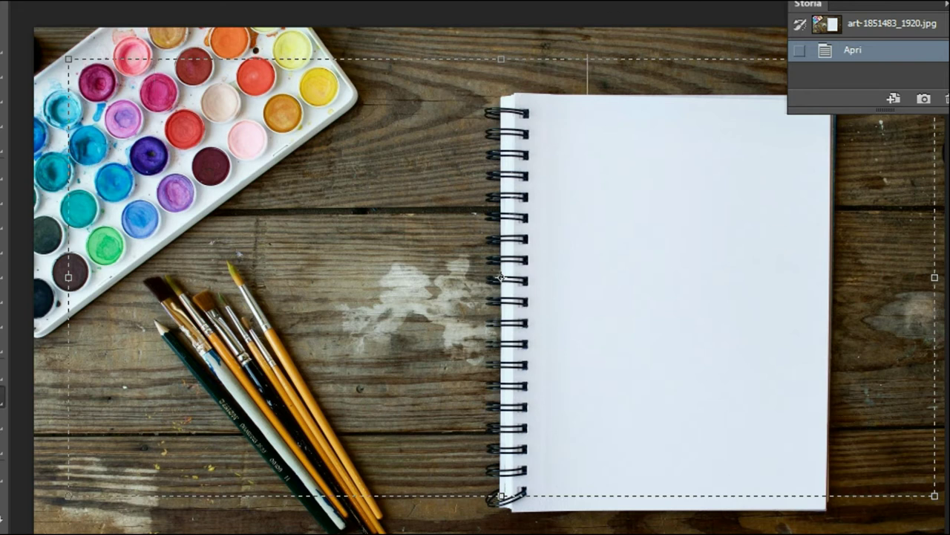
type("cd")
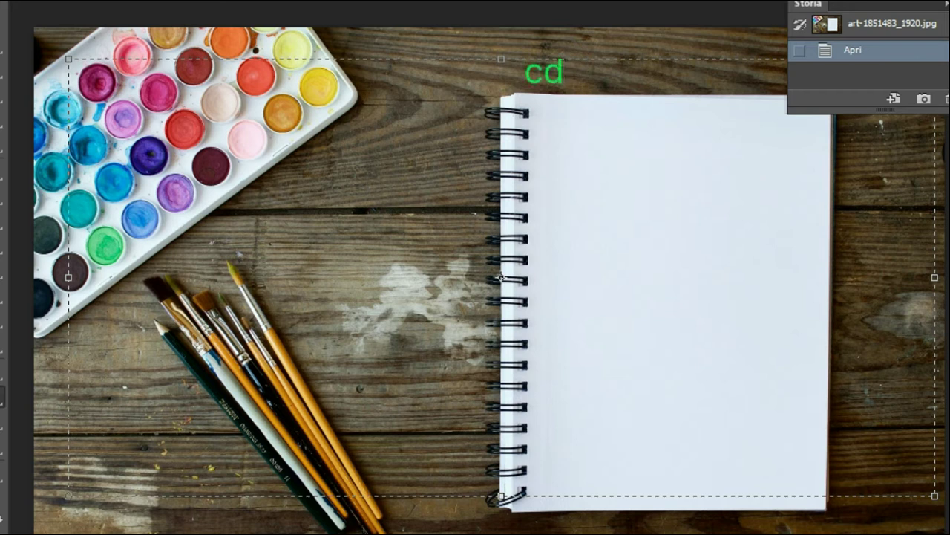
key("BackSpace")
key("BackSpace")
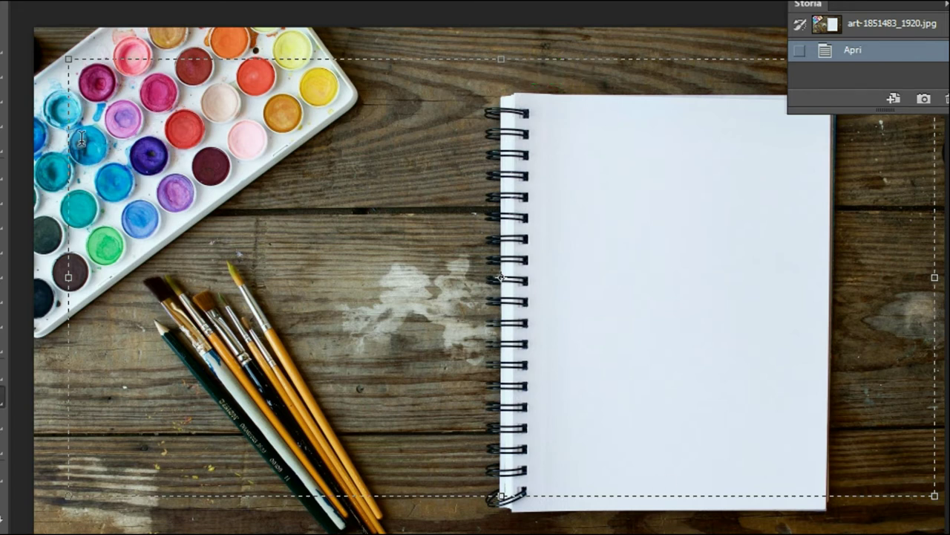
- Discard the empty text box and fit the whole photo in the window
left_click(6, 28)
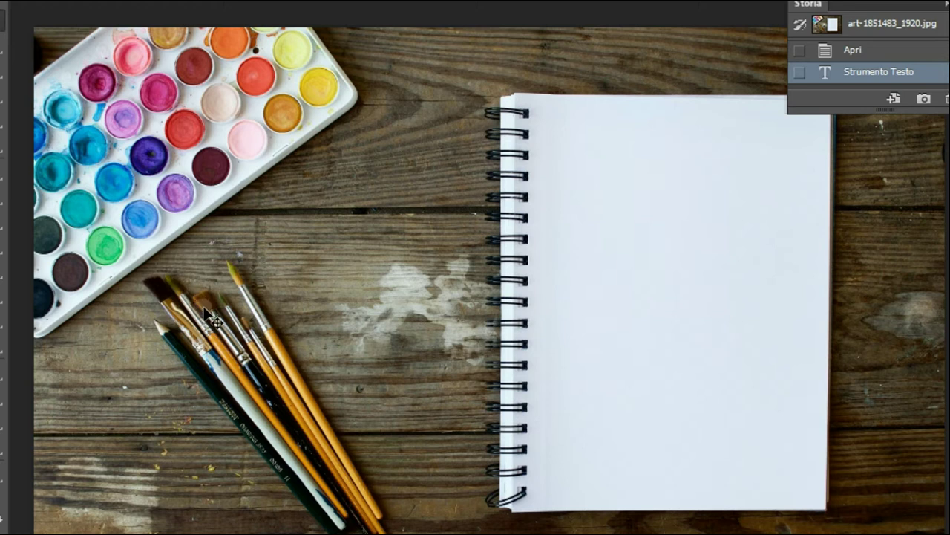
left_click(23, 403)
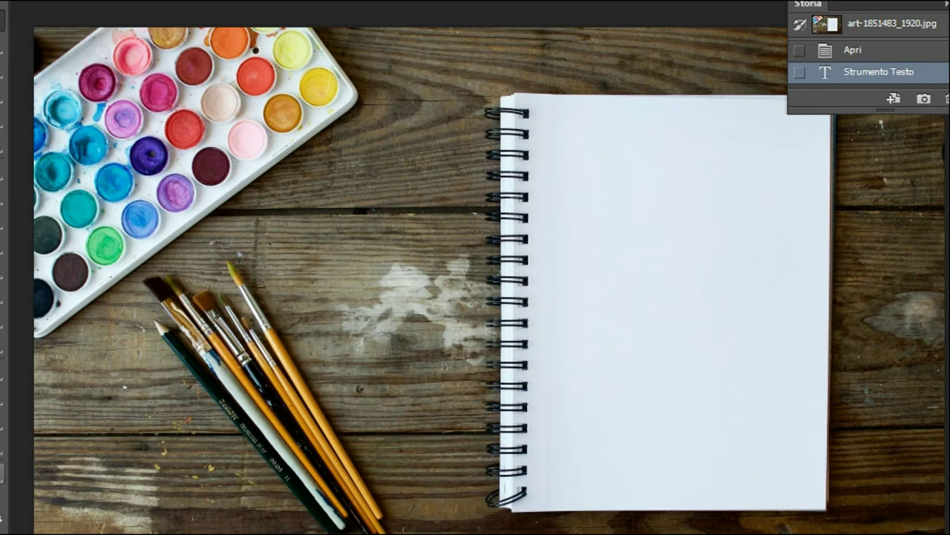
double_click(2, 475)
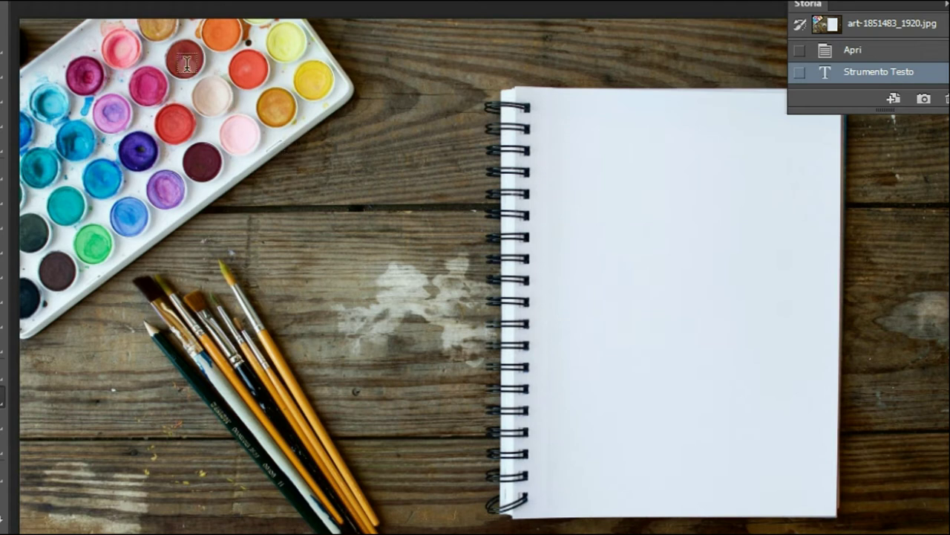
- Draw a text box from palette to notebook and enter the title 'come fare una copertina'
left_click_drag(64, 42, 819, 391)
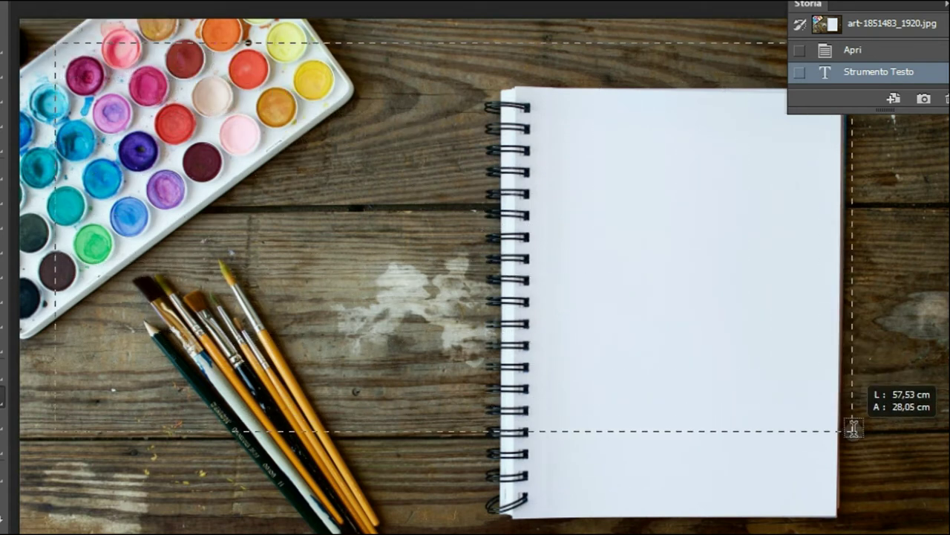
left_click_drag(819, 391, 865, 438)
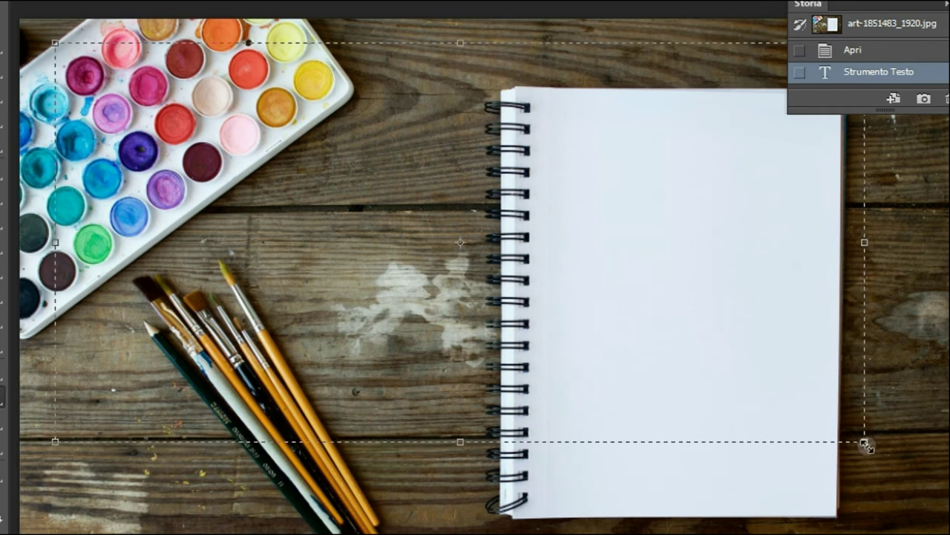
key("Return")
type("C")
type("O")
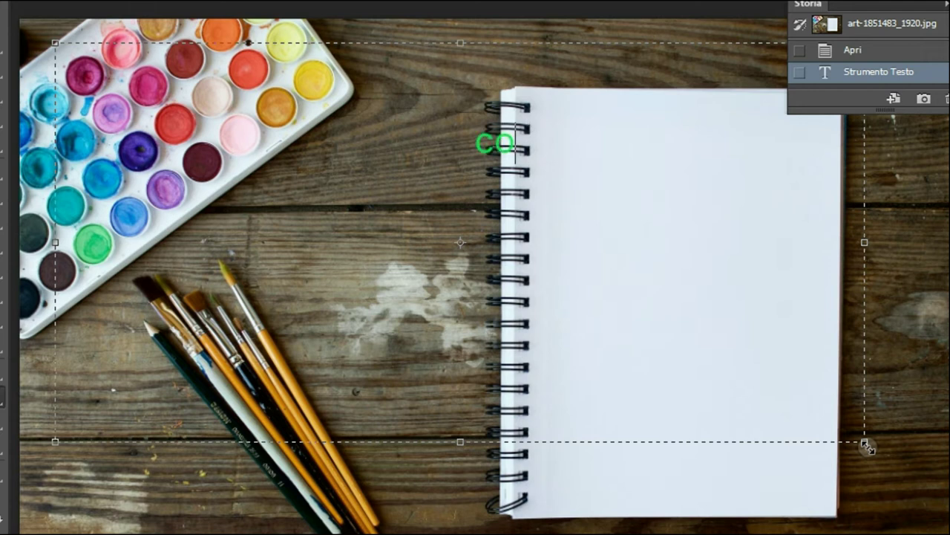
type("me fare ")
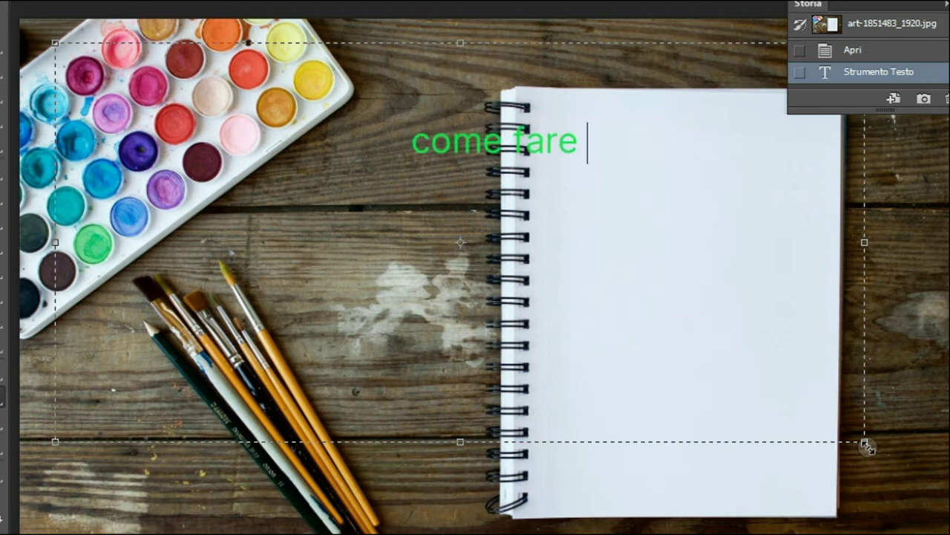
type("una")
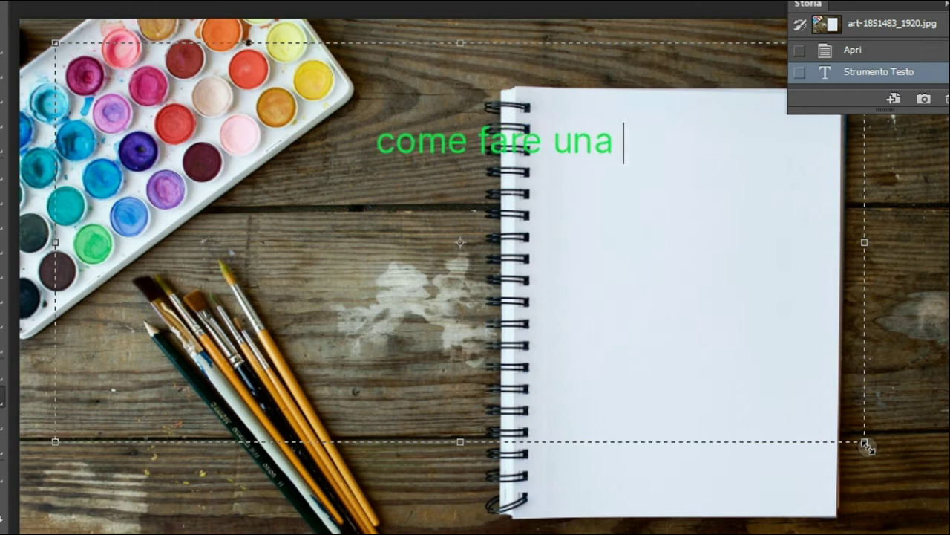
type("copert")
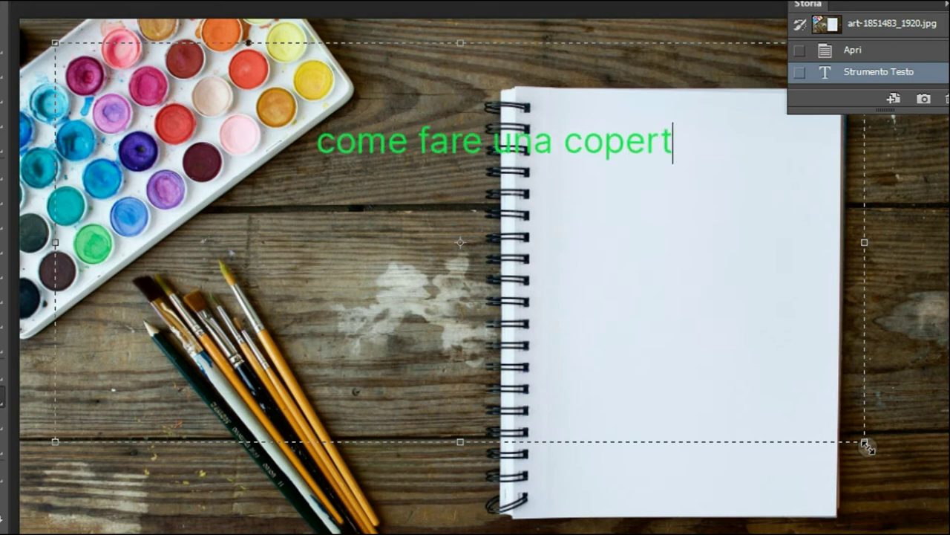
type("ina")
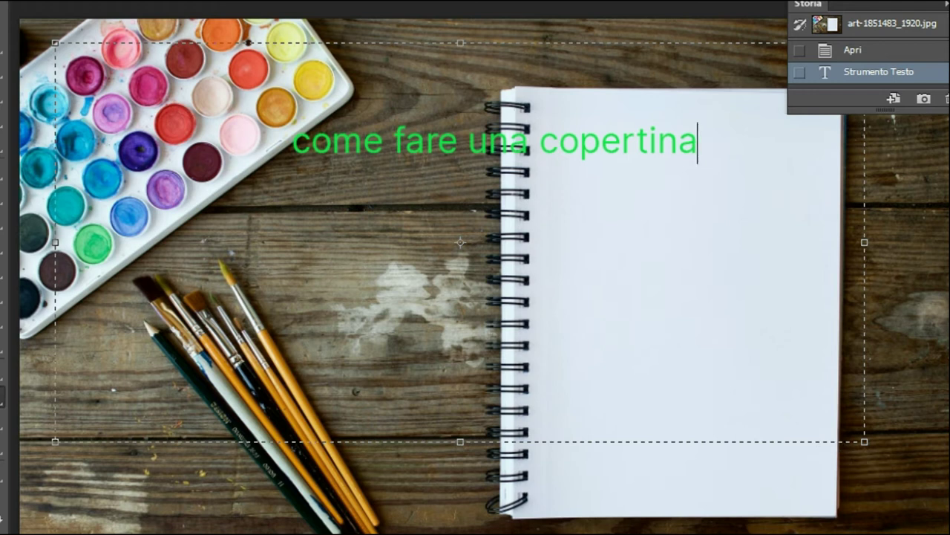
key("ctrl+Return")
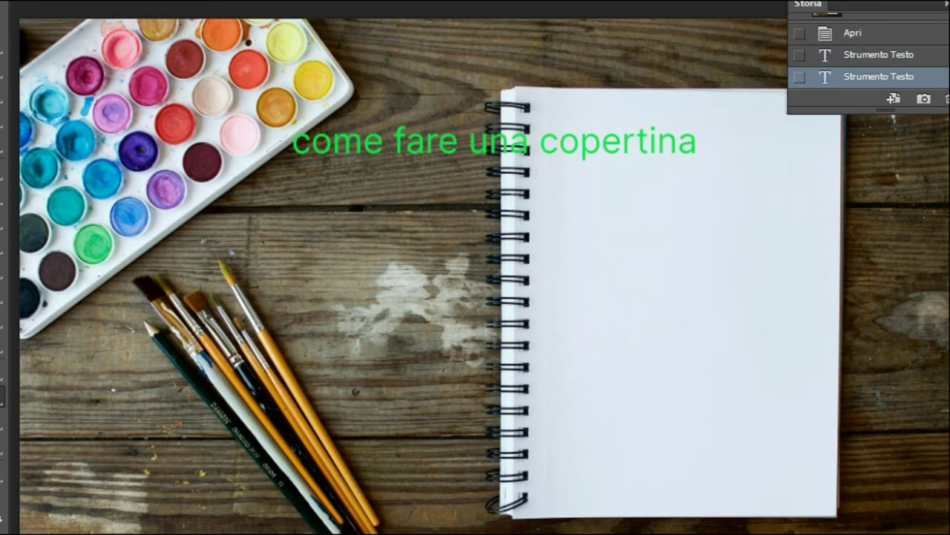
- Delete the stray empty text layers, including Livello 1, keeping only the title layer
right_click(828, 39)
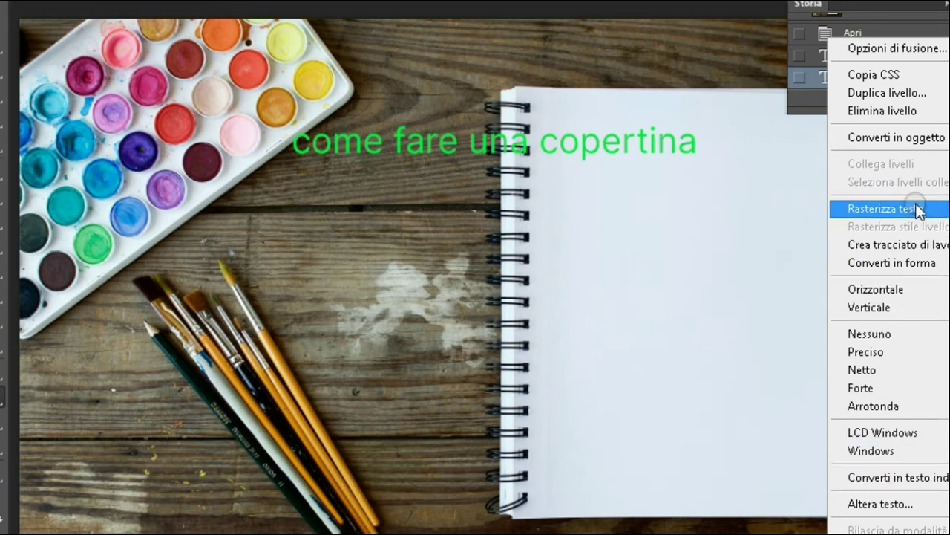
left_click(877, 111)
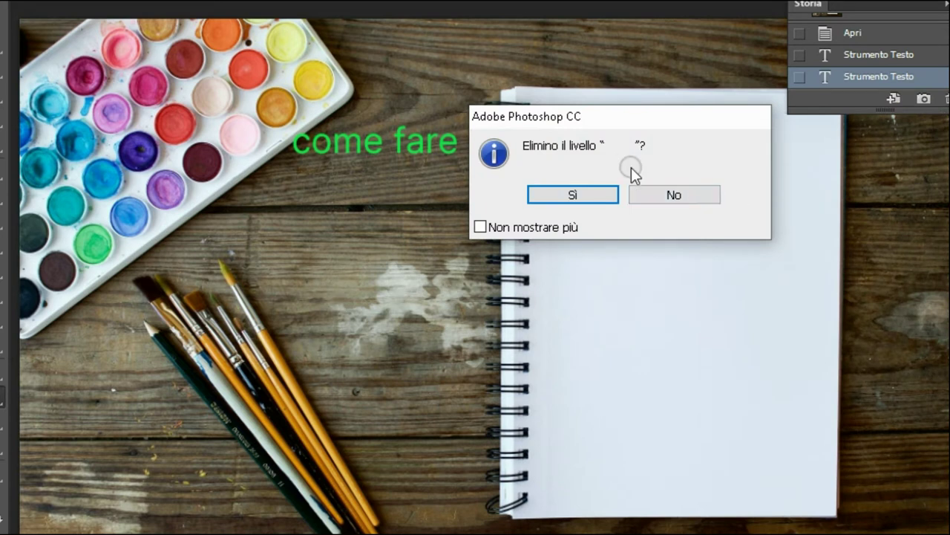
left_click(572, 196)
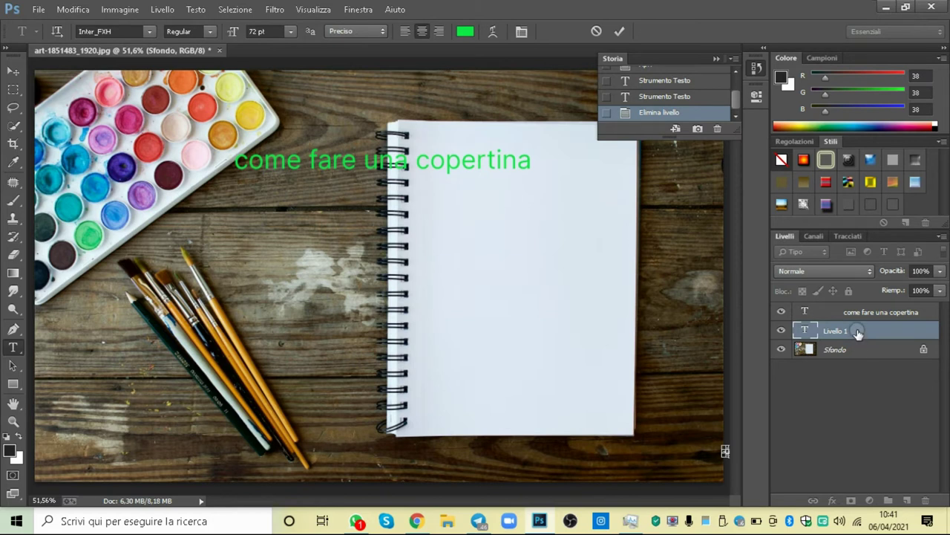
left_click(857, 332)
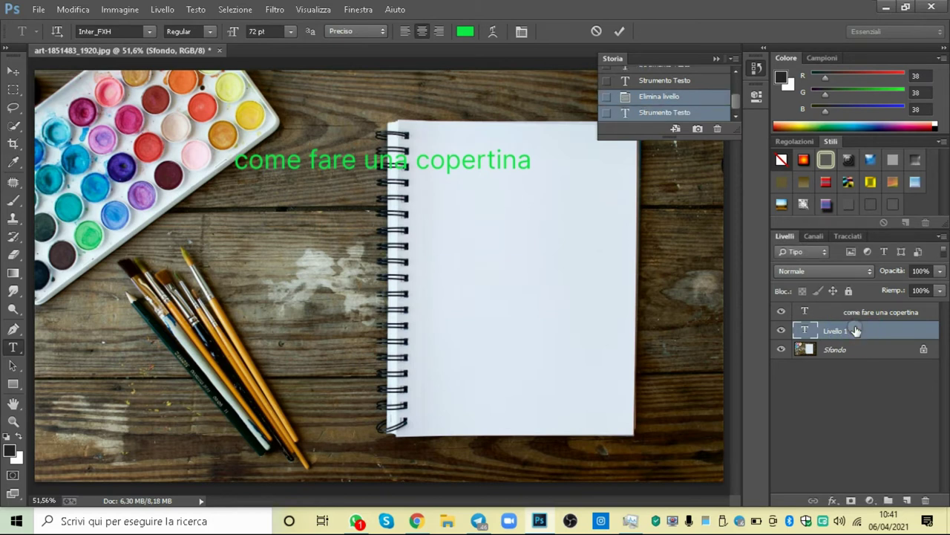
right_click(856, 331)
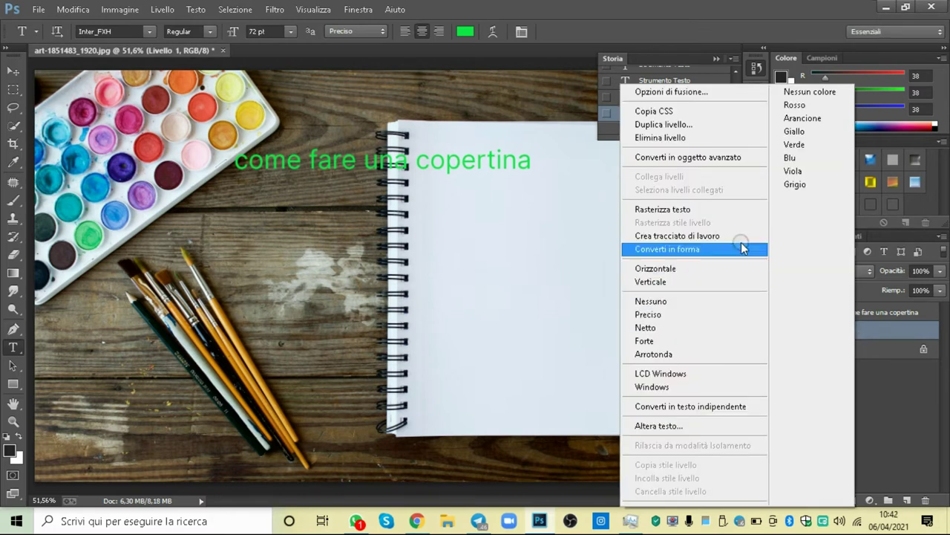
left_click(726, 140)
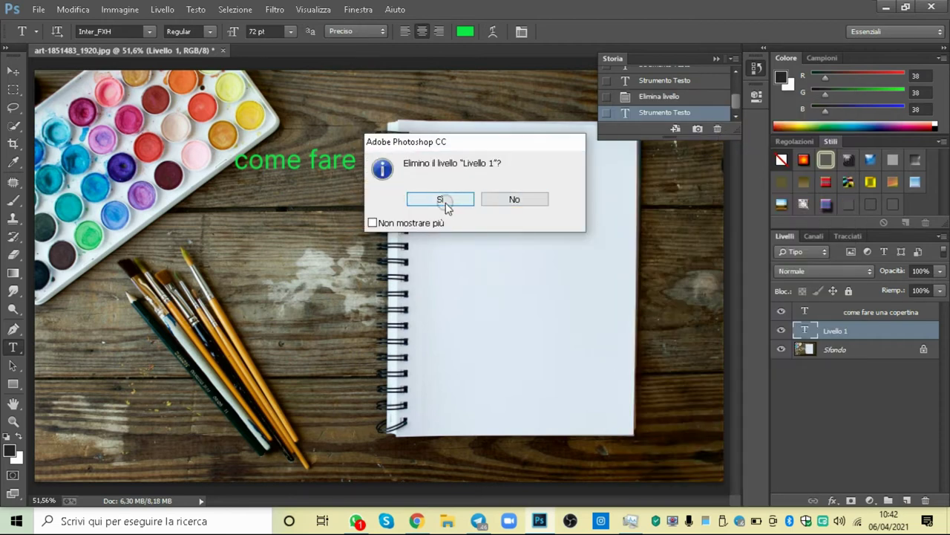
left_click(436, 199)
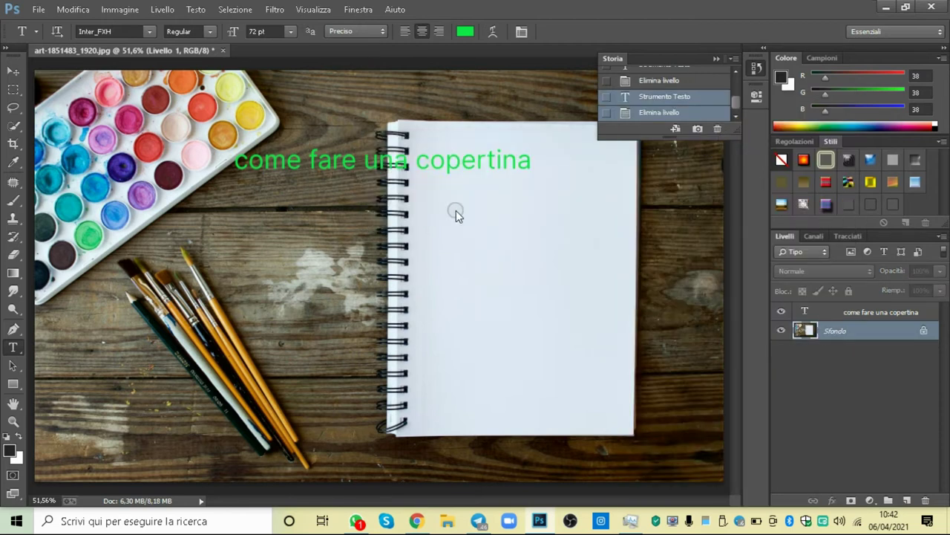
- Recolour the title text to the near-black dark green 1a241c
left_click(875, 312)
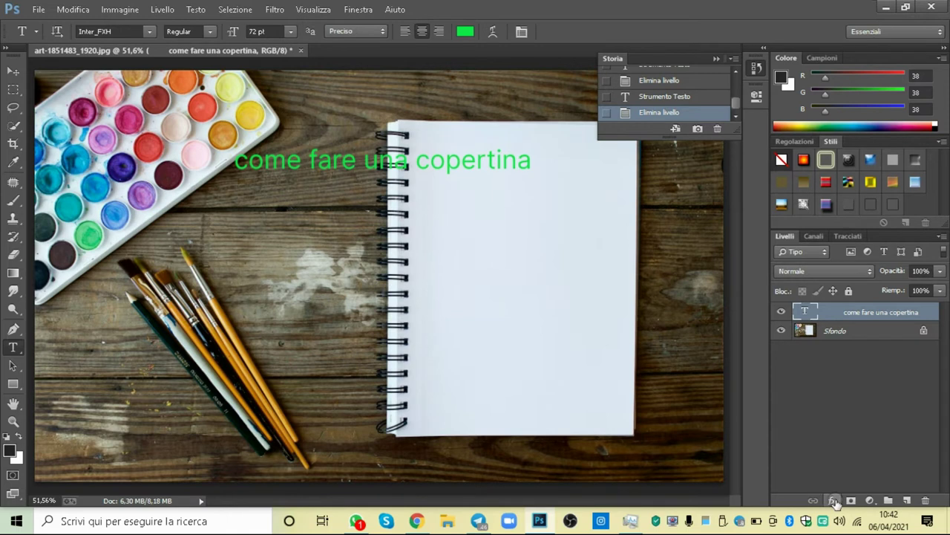
left_click(834, 502)
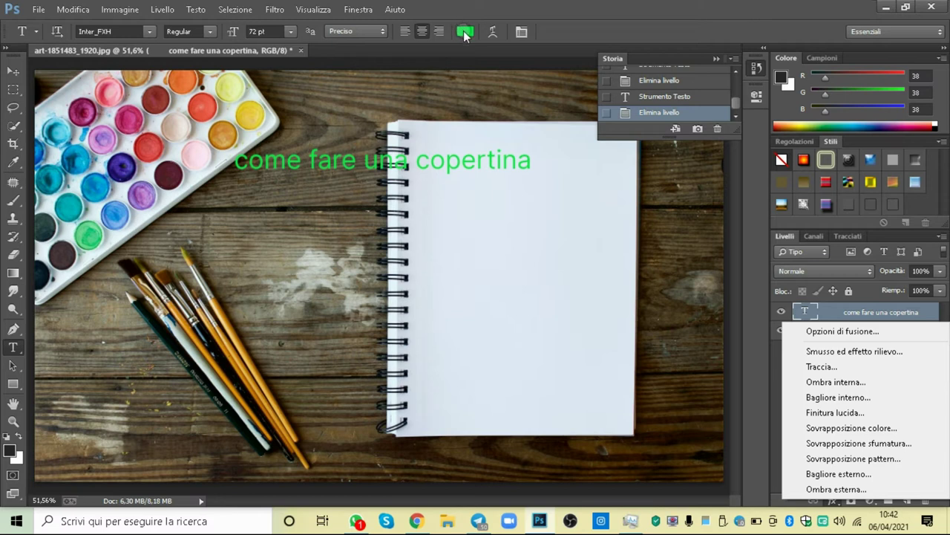
left_click(465, 35)
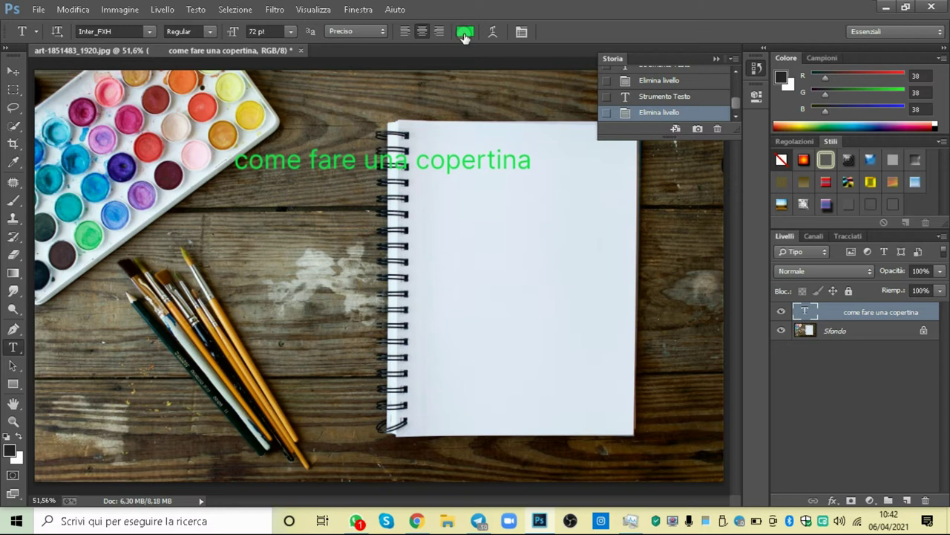
left_click(466, 34)
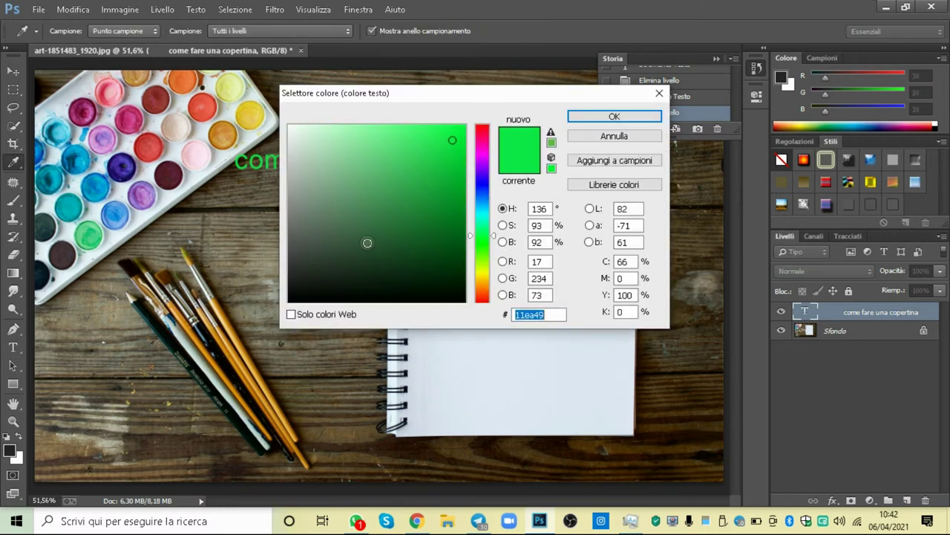
left_click(352, 265)
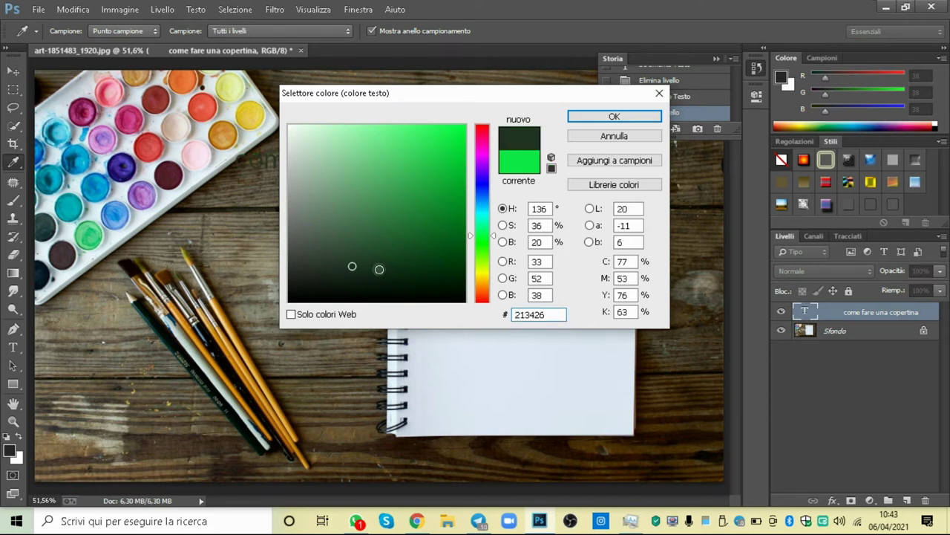
left_click(339, 277)
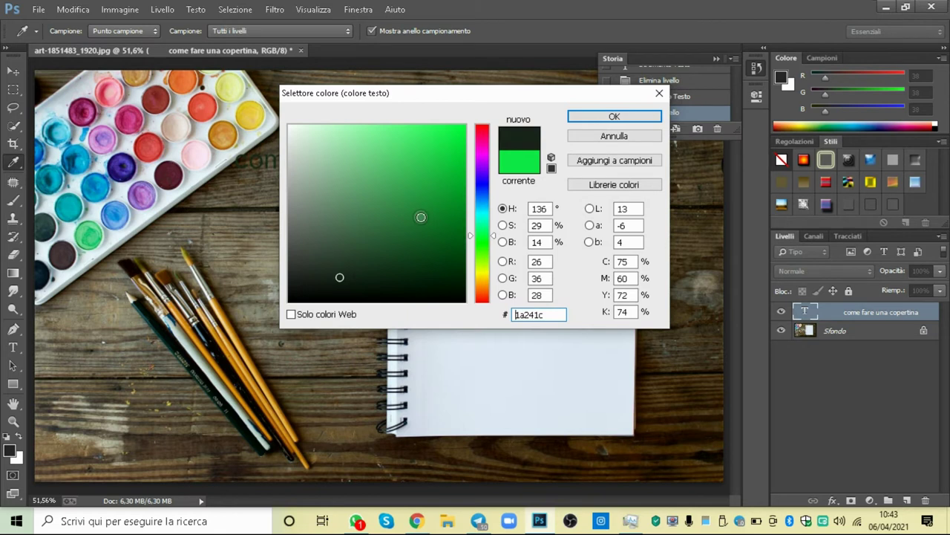
left_click(612, 118)
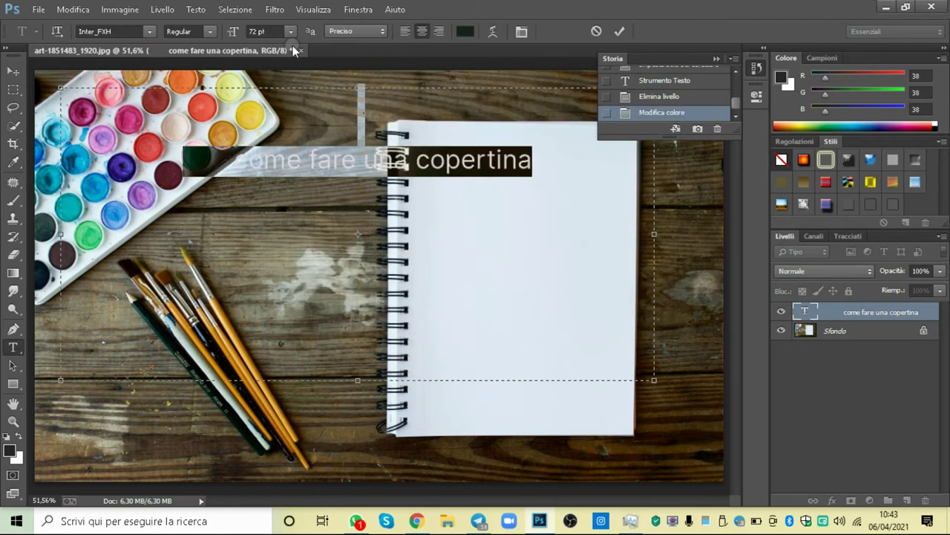
- Set the title font to Monsters Attack!
left_click(151, 33)
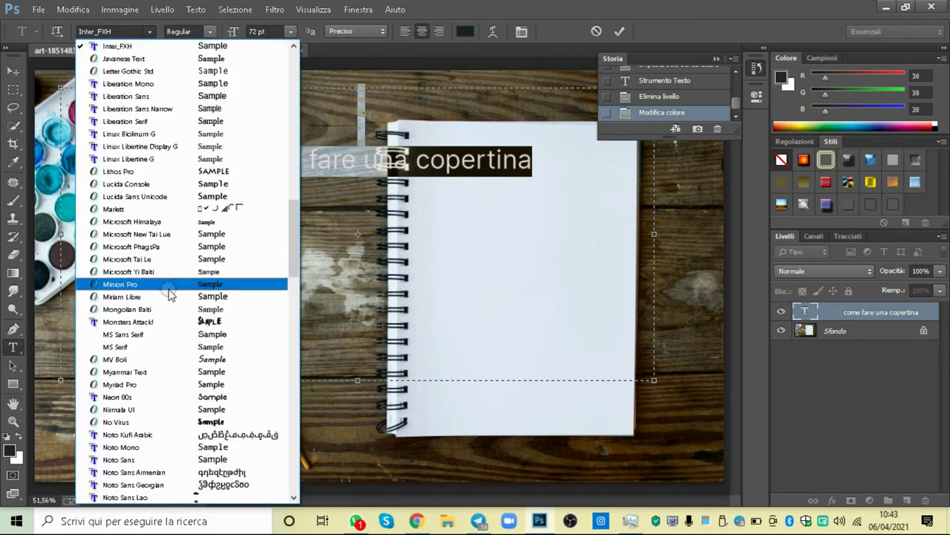
left_click(176, 321)
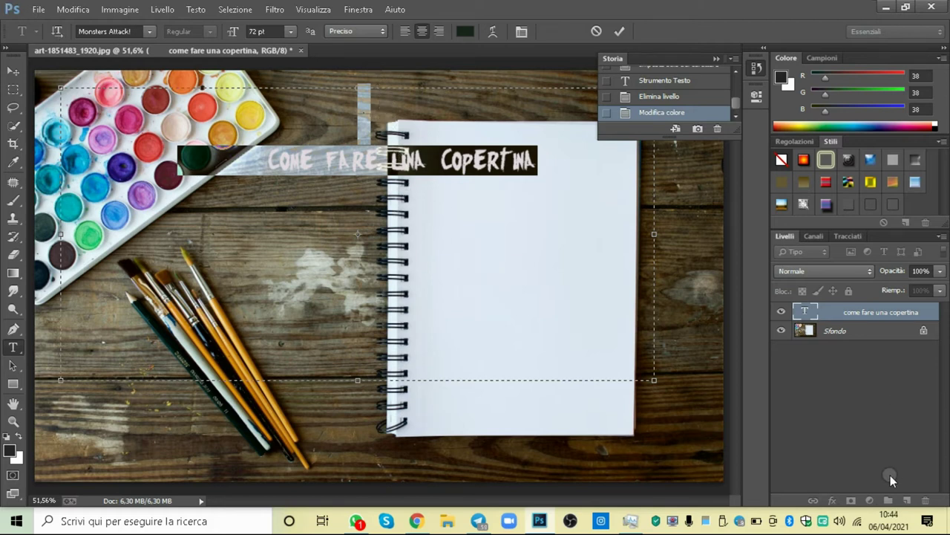
- Add a stroke outline to the title as a layer effect
left_click(833, 500)
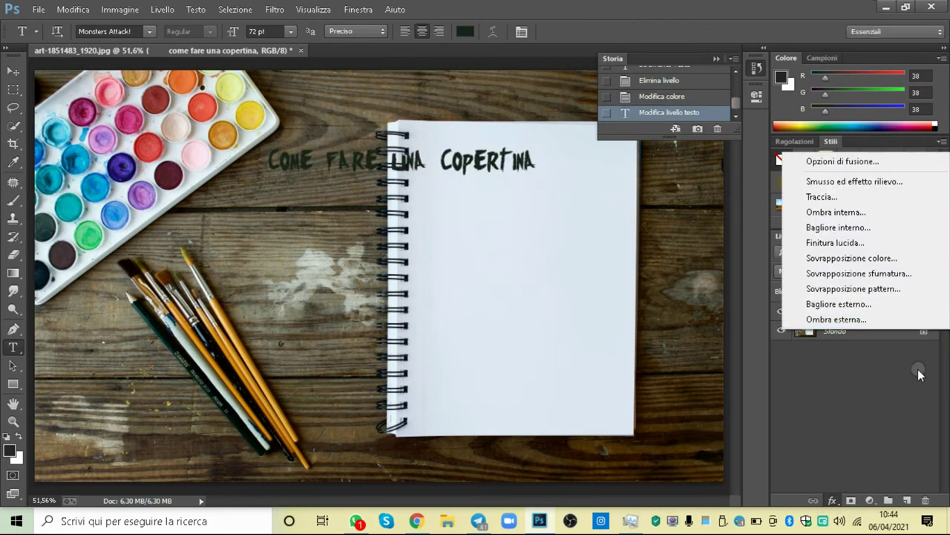
left_click(850, 492)
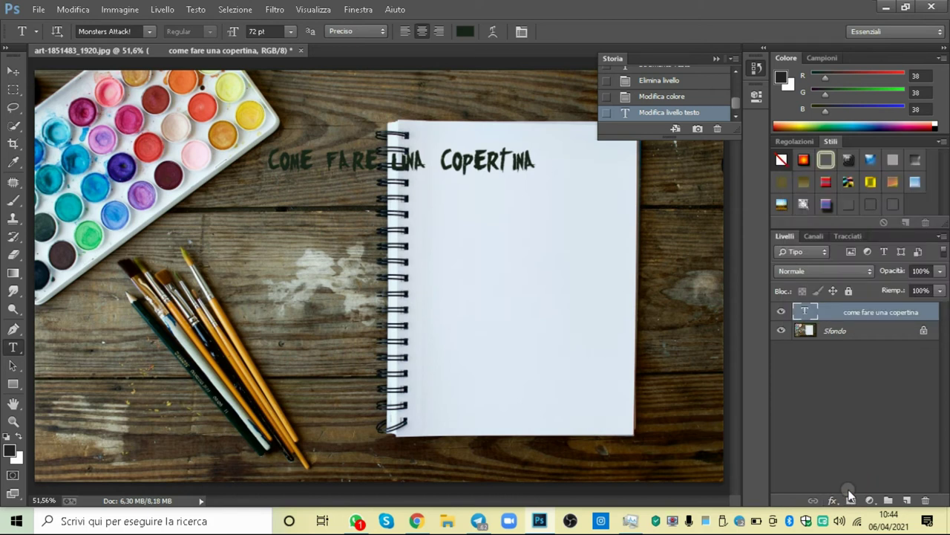
left_click(833, 500)
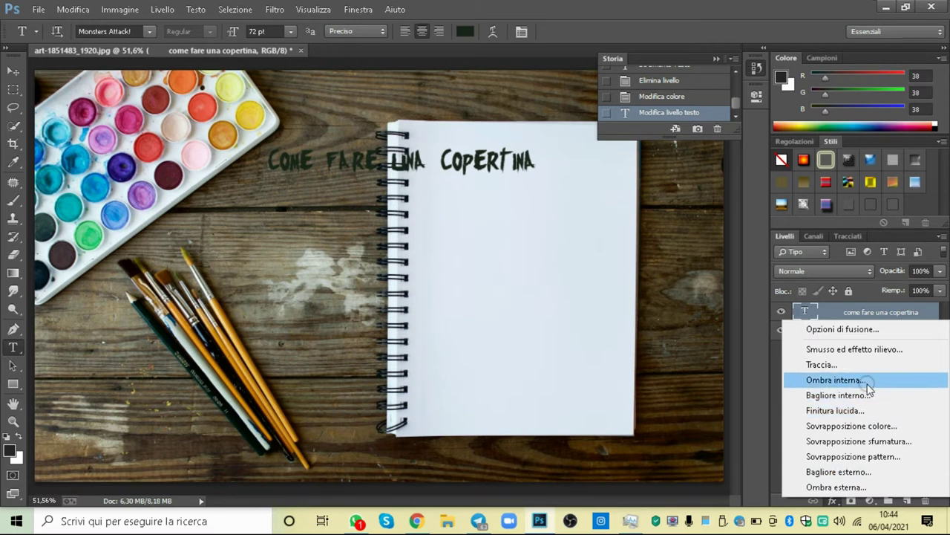
left_click(835, 366)
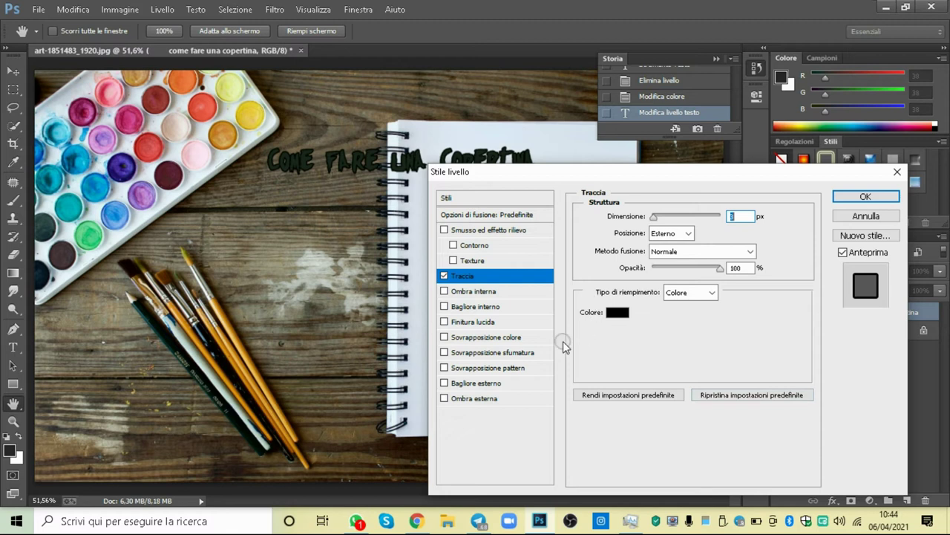
- Preview satin, red colour overlay, outer glow and drop shadow effects on the title
left_click(468, 306)
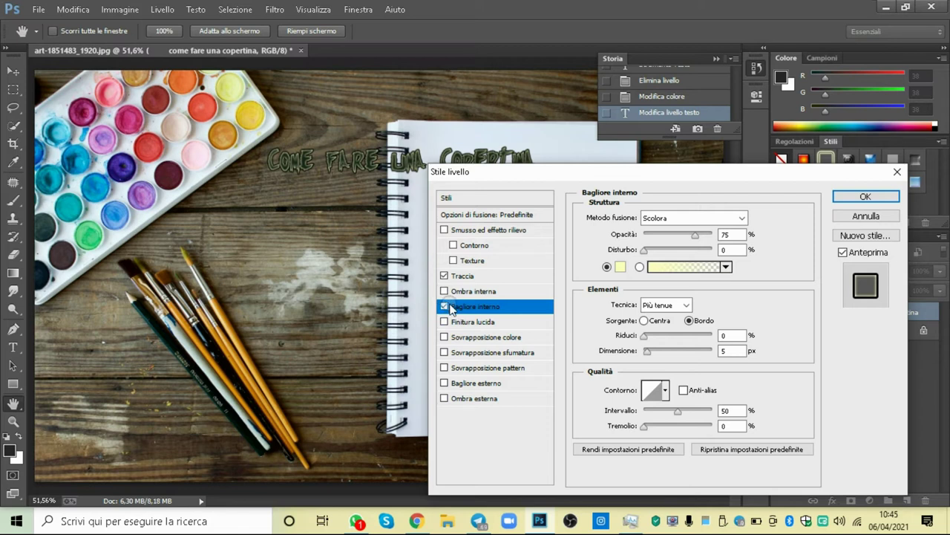
left_click(445, 307)
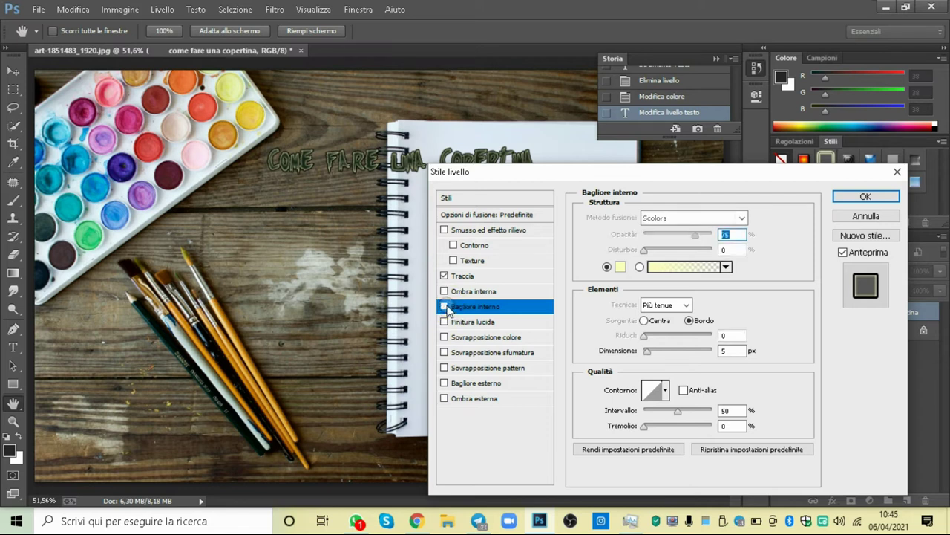
left_click(455, 324)
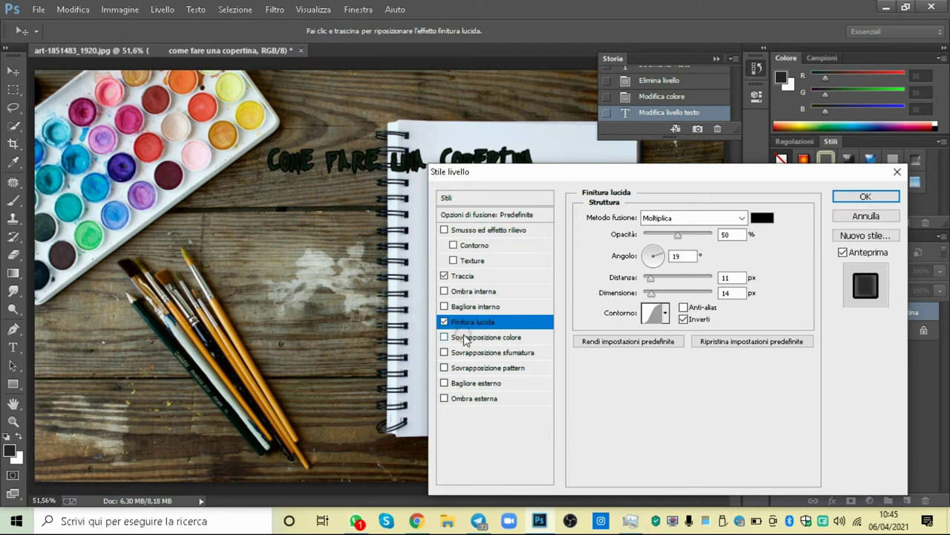
left_click(464, 338)
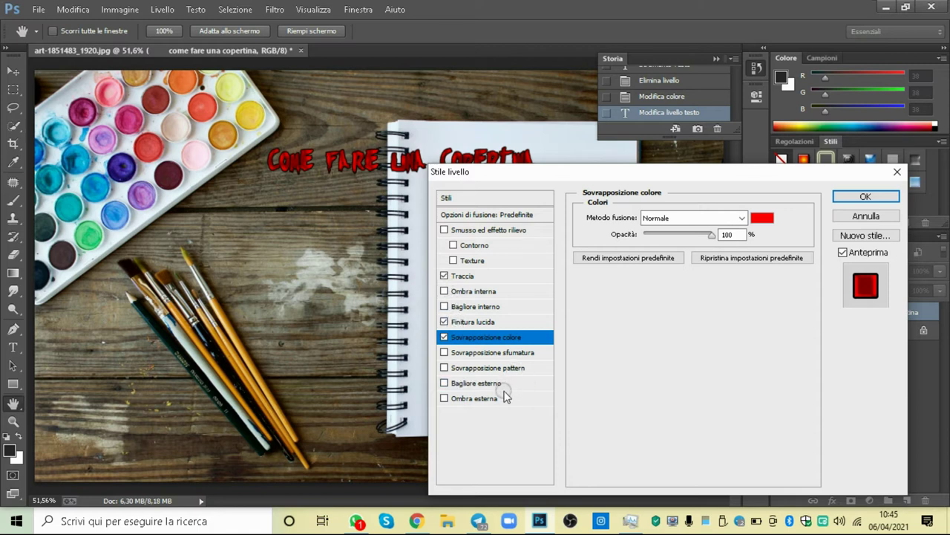
left_click(467, 382)
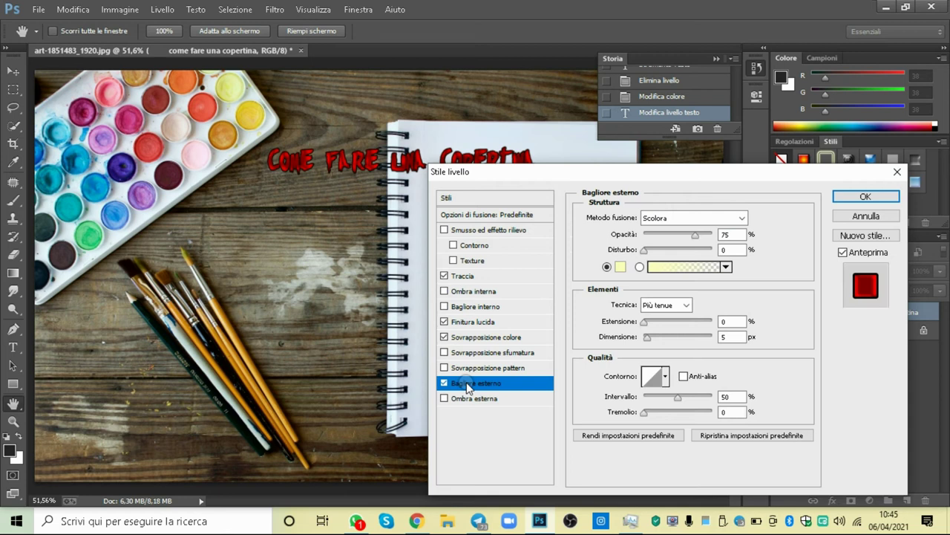
left_click(486, 405)
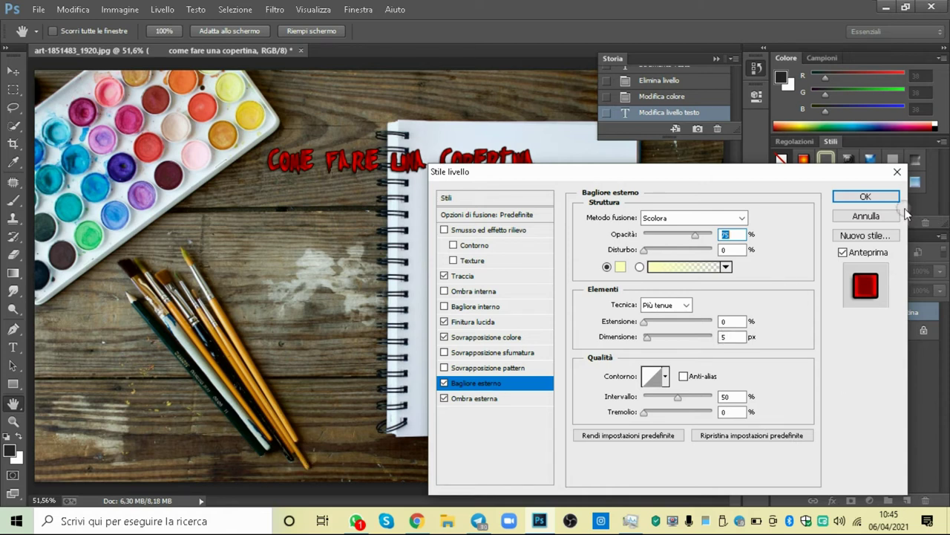
left_click(866, 217)
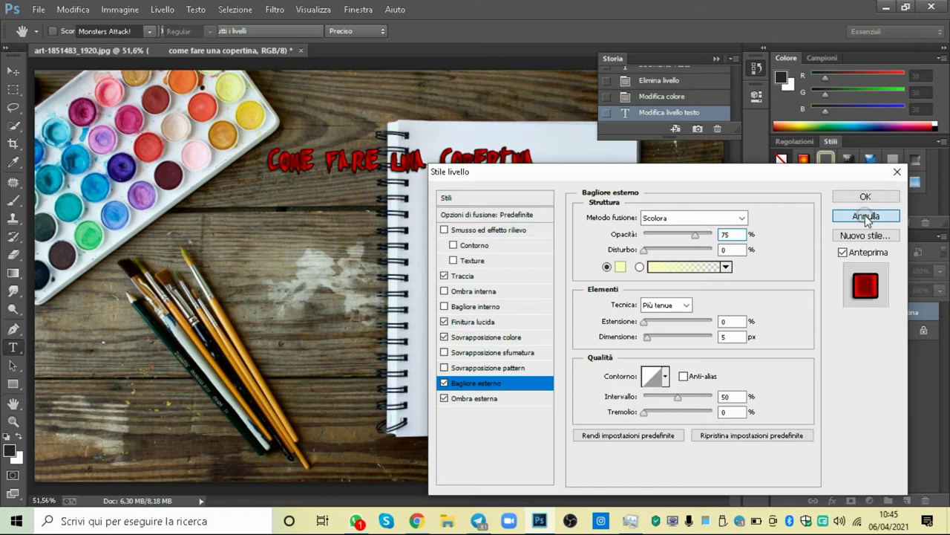
- Cancel the layer style, quit Photoshop without saving, and return to the browser
left_click(866, 217)
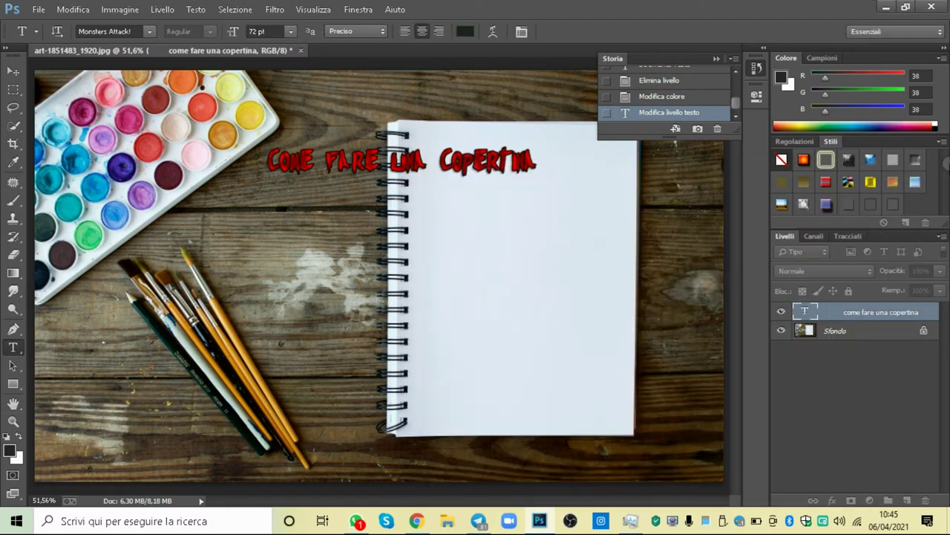
left_click(938, 9)
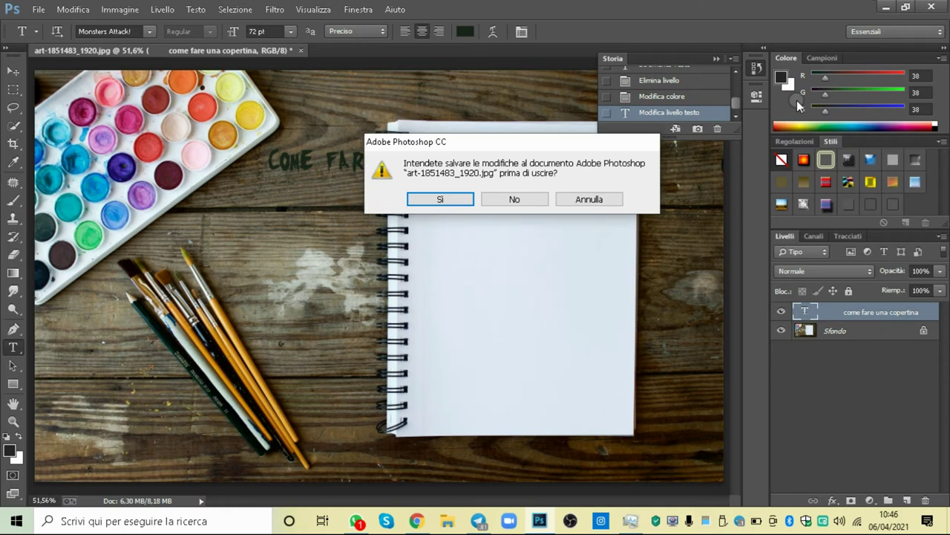
left_click(533, 201)
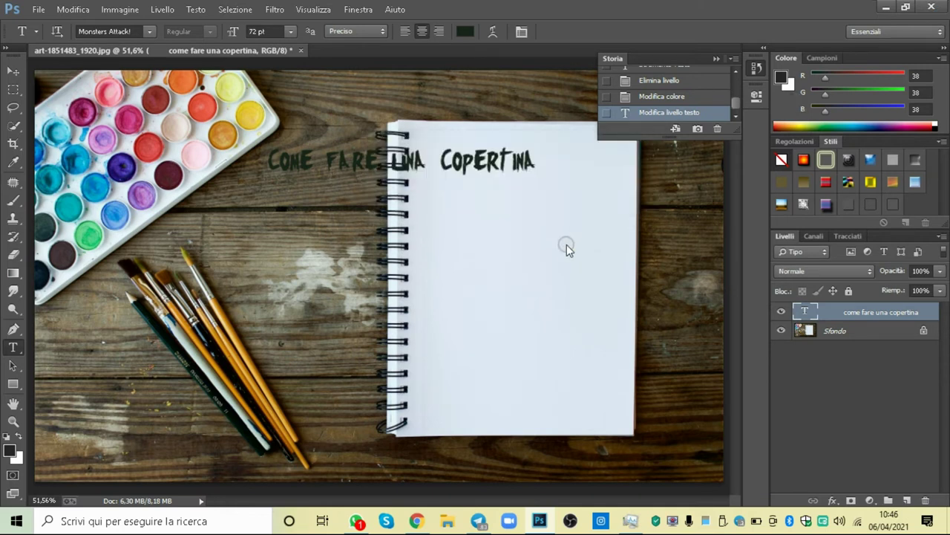
key("alt+Tab")
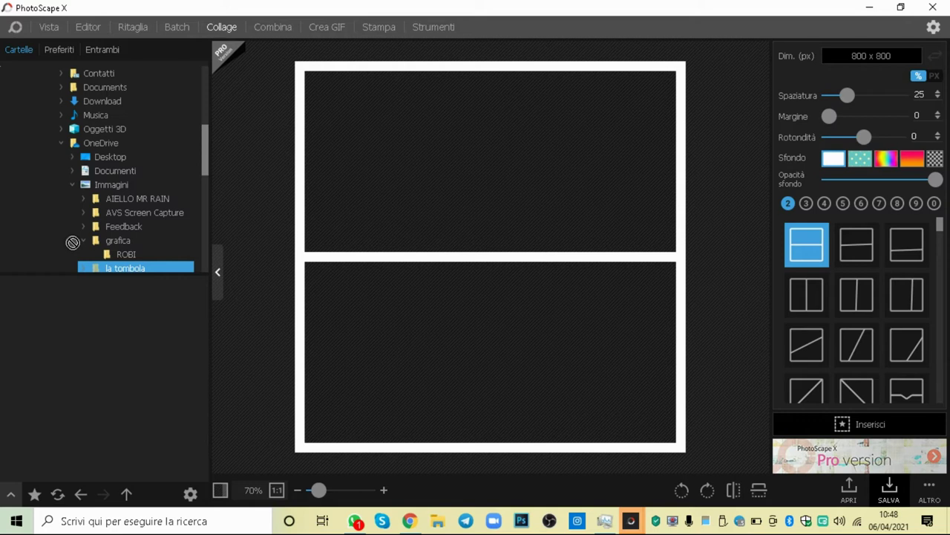
- Hide Task Manager and bring up PhotoScape X's Collage workspace
left_click(72, 224)
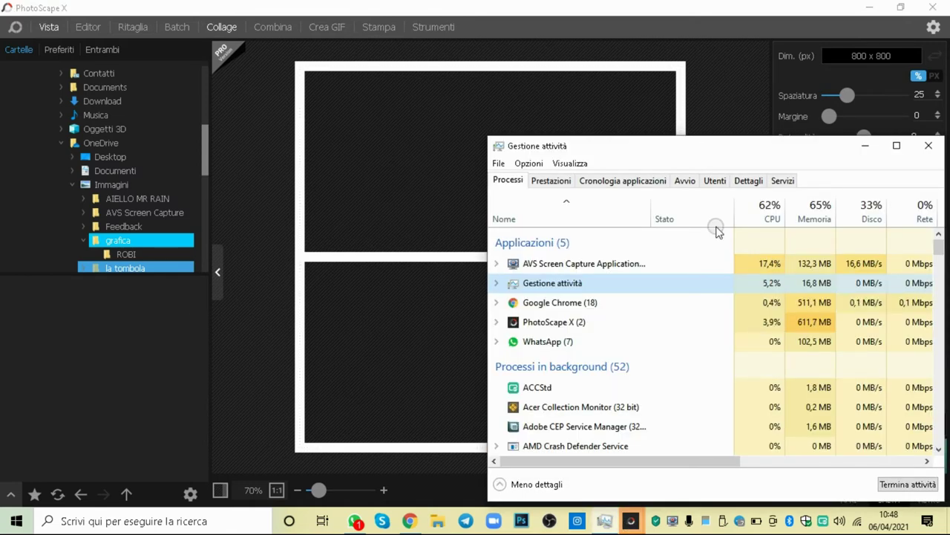
left_click(861, 149)
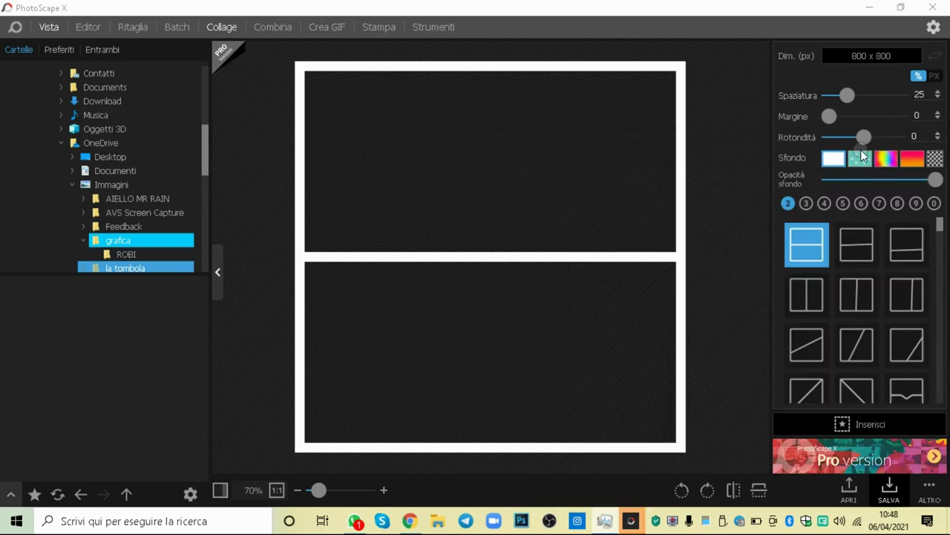
left_click(187, 142)
left_click(146, 185)
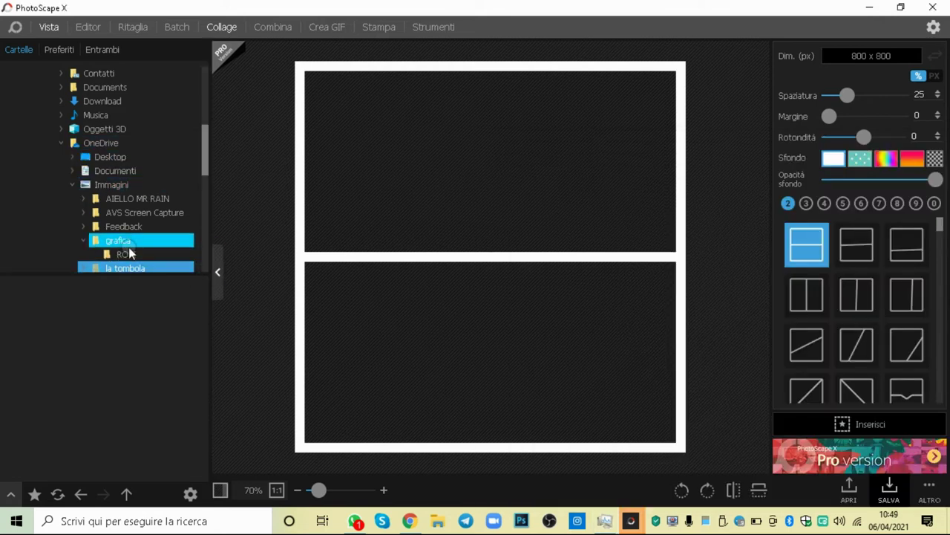
- Browse the Cartelle folder tree toward the Seagate Basic (E:) drive
scroll(130, 254, "down", 1)
left_click(128, 223)
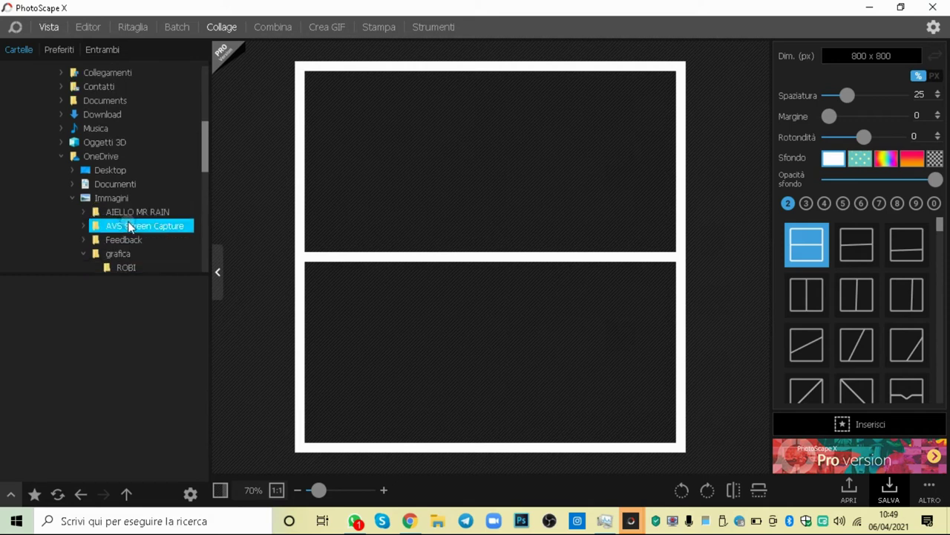
mouse_move(123, 239)
left_mouse_down()
mouse_move(95, 153)
mouse_move(108, 33)
left_mouse_up()
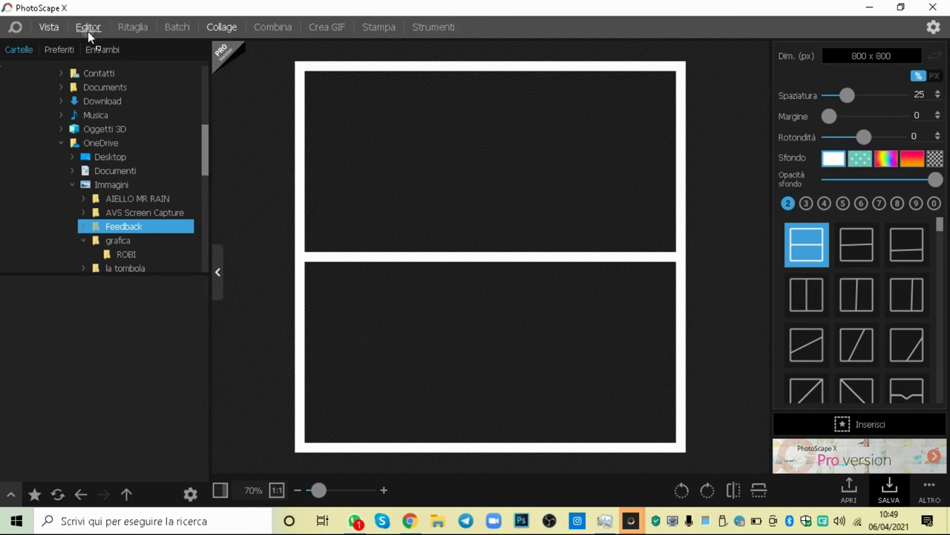
left_click_drag(88, 31, 88, 33)
left_click_drag(88, 33, 116, 139)
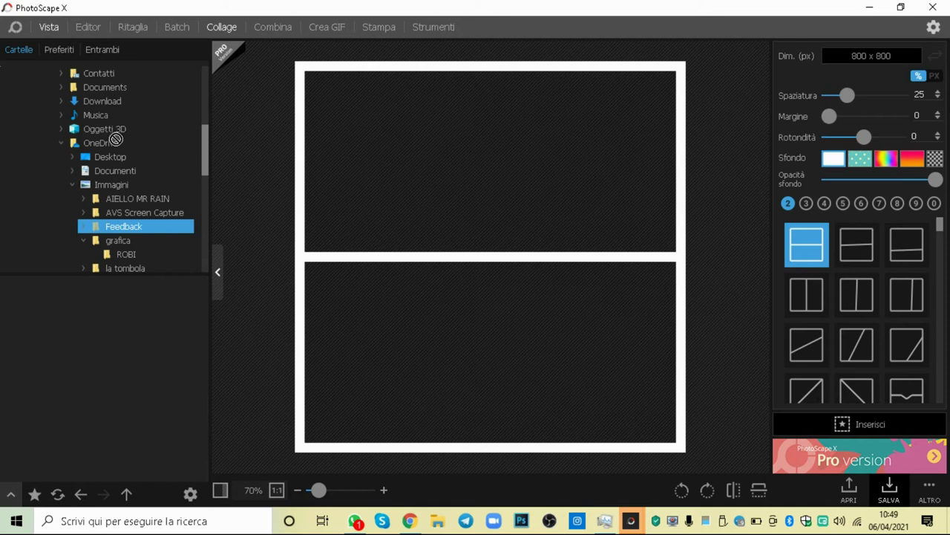
left_click_drag(116, 138, 144, 6)
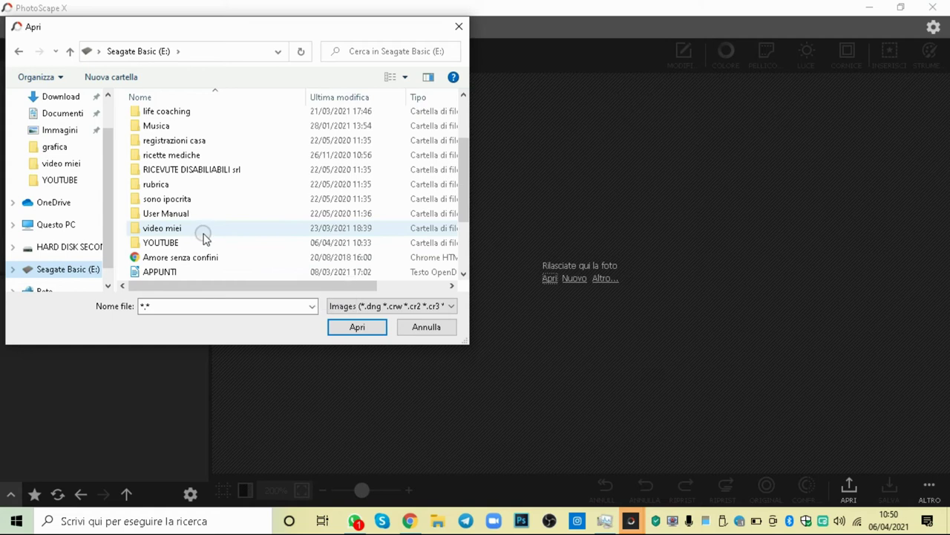
- Open art-1851483_1920.jpg from the YOUTUBE folder on Seagate Basic (E:)
double_click(194, 244)
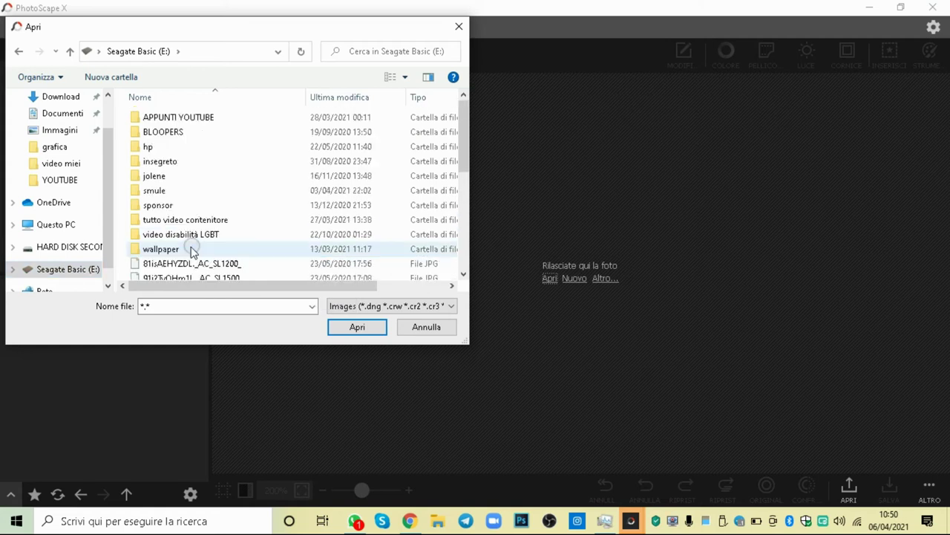
scroll(205, 253, "down", 1)
scroll(205, 252, "down", 1)
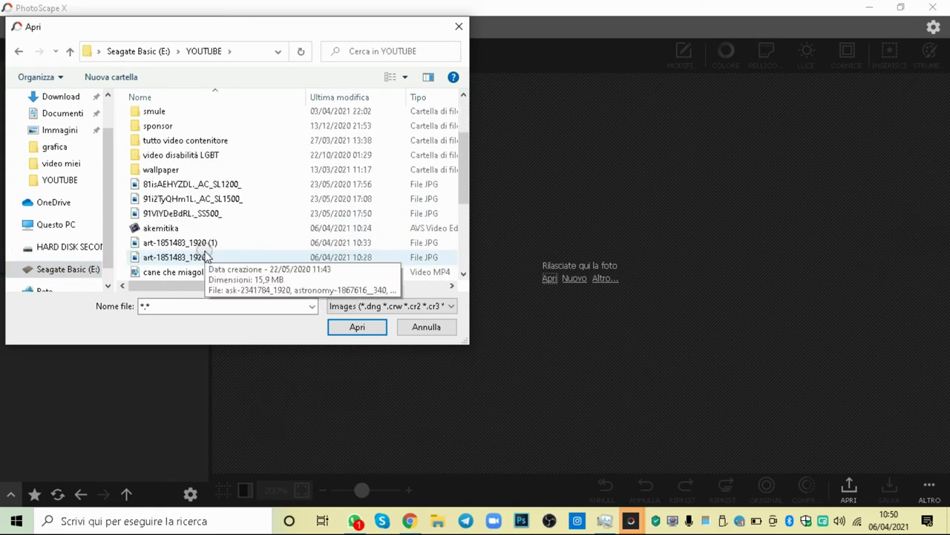
double_click(207, 256)
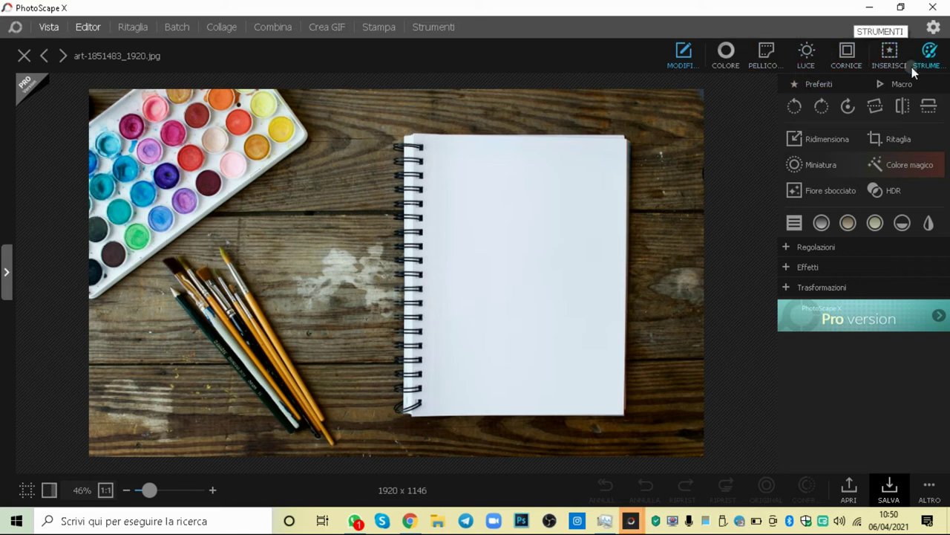
- Close the photo and reopen art-1851483_1920.jpg from disk
left_click(889, 52)
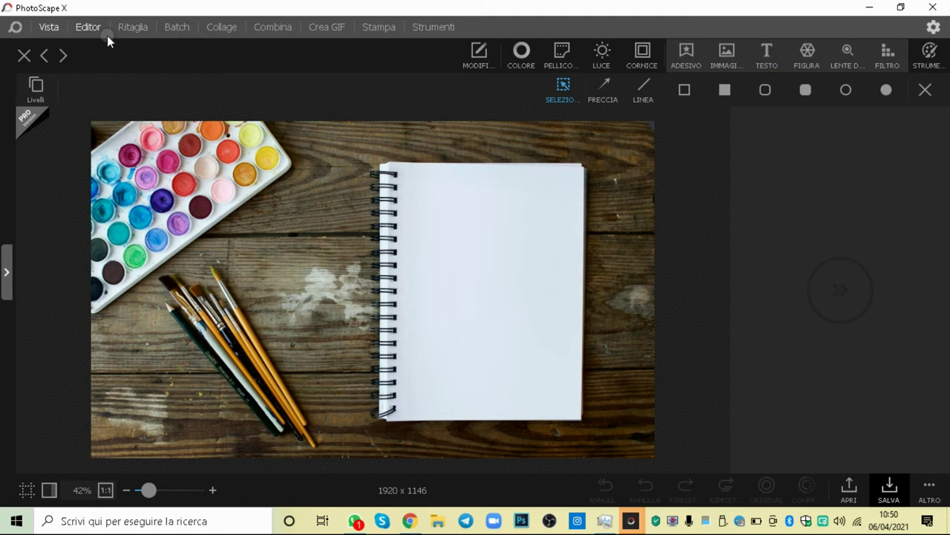
left_click(23, 61)
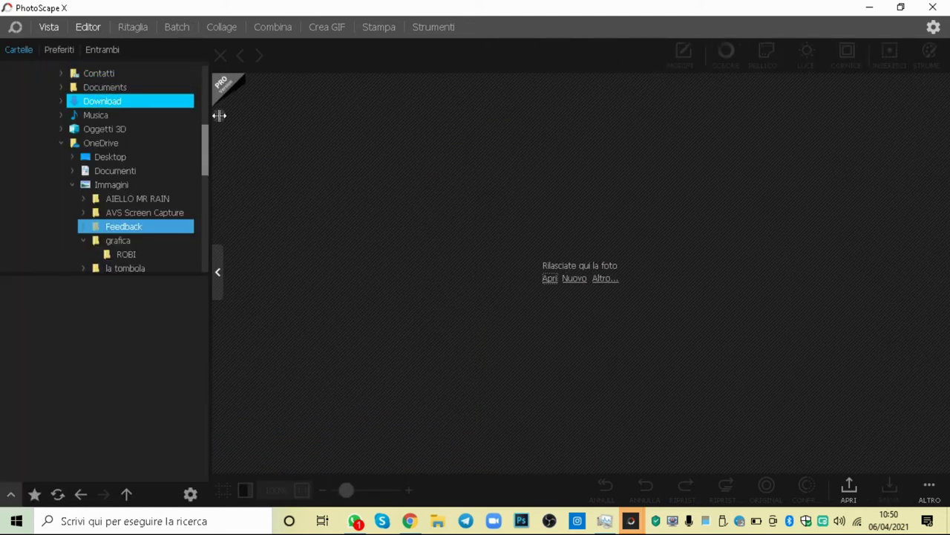
left_click(553, 276)
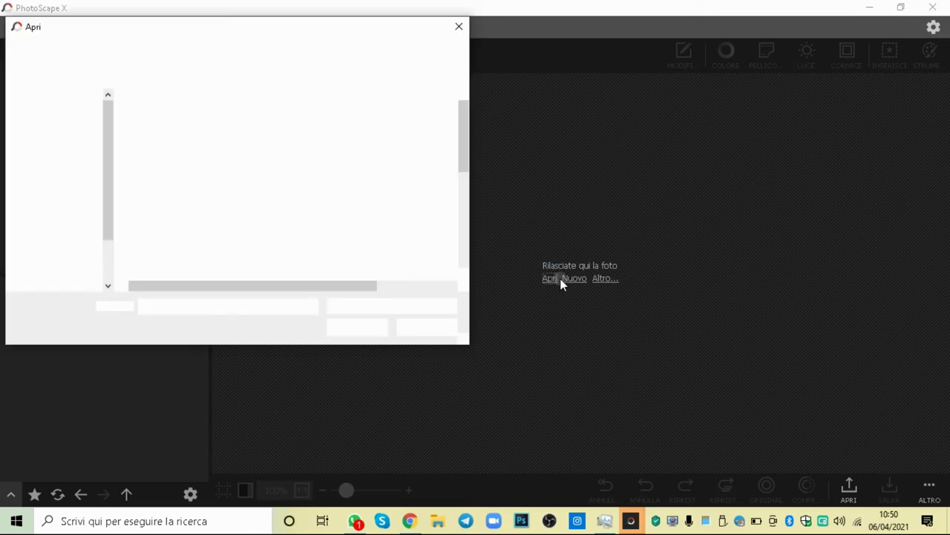
scroll(313, 247, "down", 3)
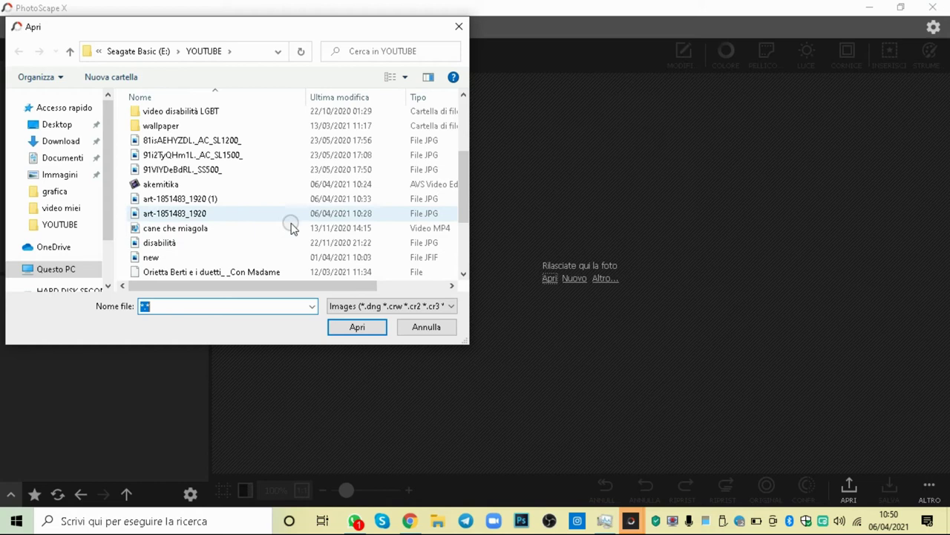
double_click(283, 215)
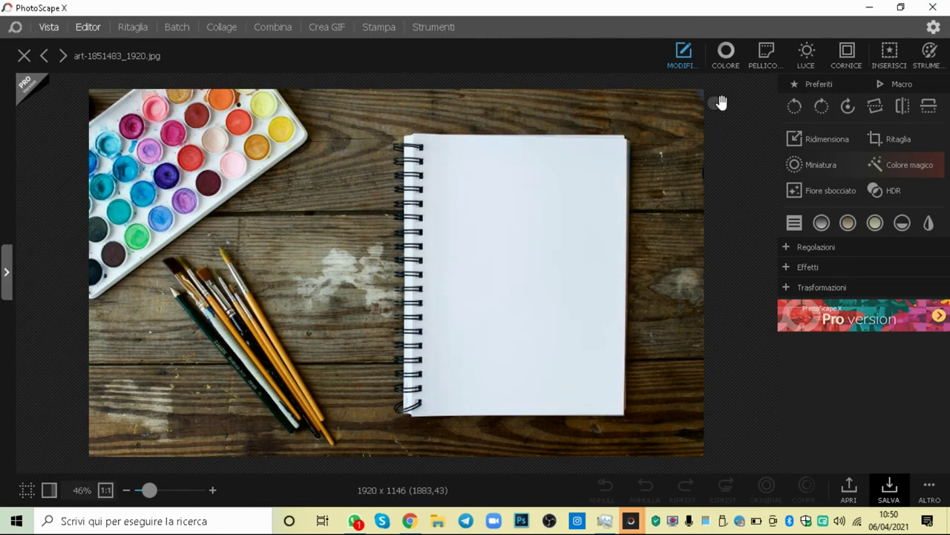
- Add a green outlined, glowing 'Text' object onto the notebook page
left_click(889, 57)
left_click(770, 55)
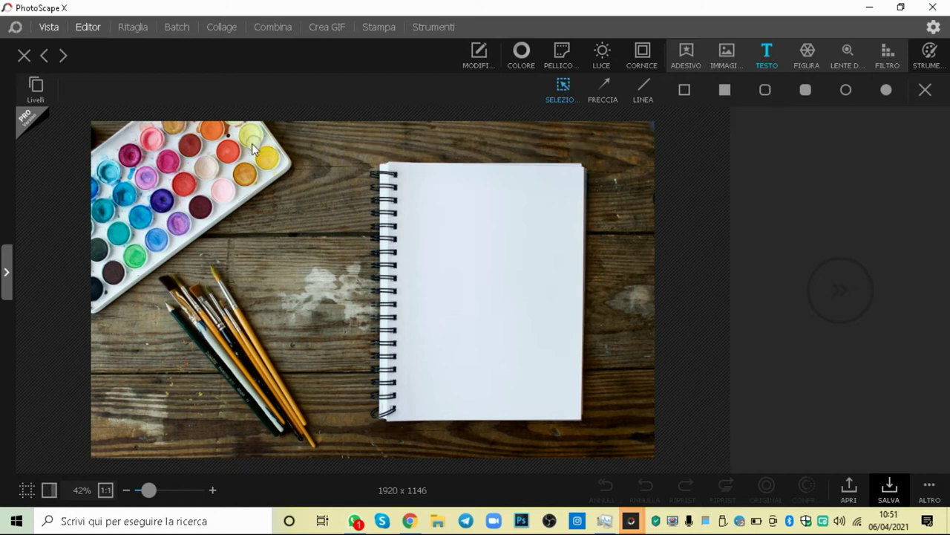
left_click(466, 164)
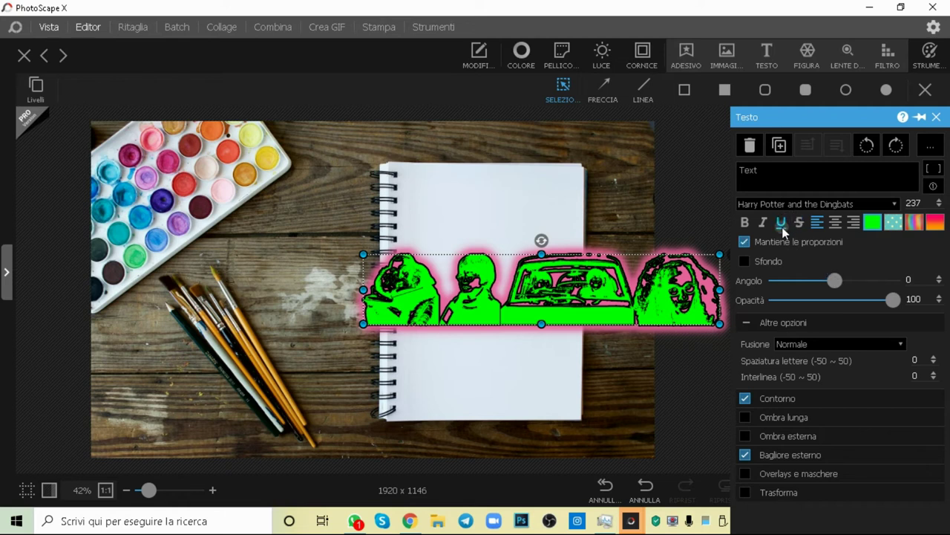
- Scroll through the font list to preview typefaces for the text
left_click(761, 206)
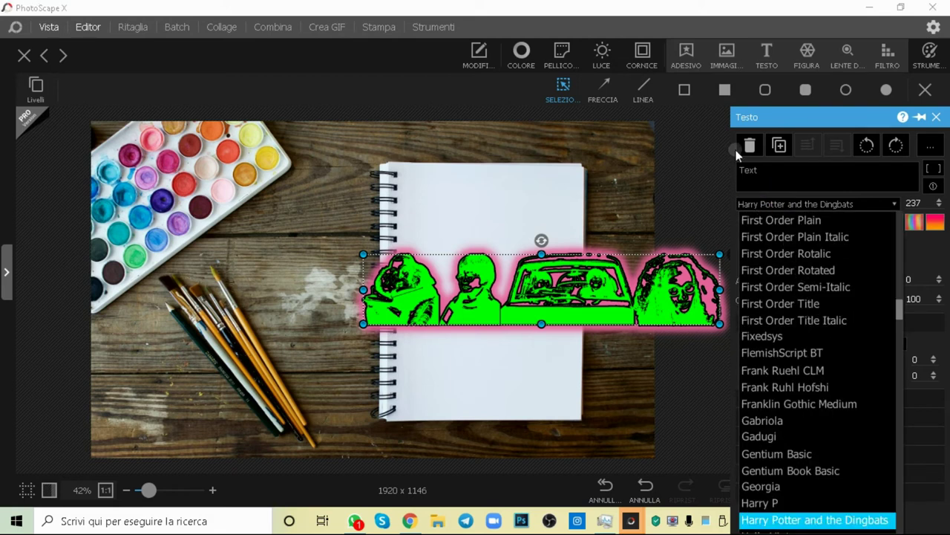
scroll(824, 453, "down", 2)
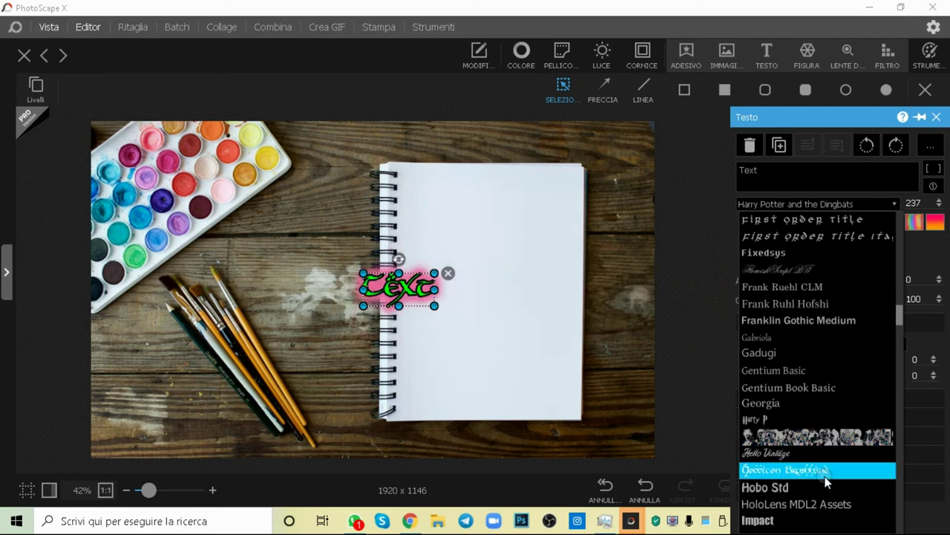
scroll(826, 482, "down", 1)
scroll(826, 485, "down", 1)
scroll(809, 490, "down", 1)
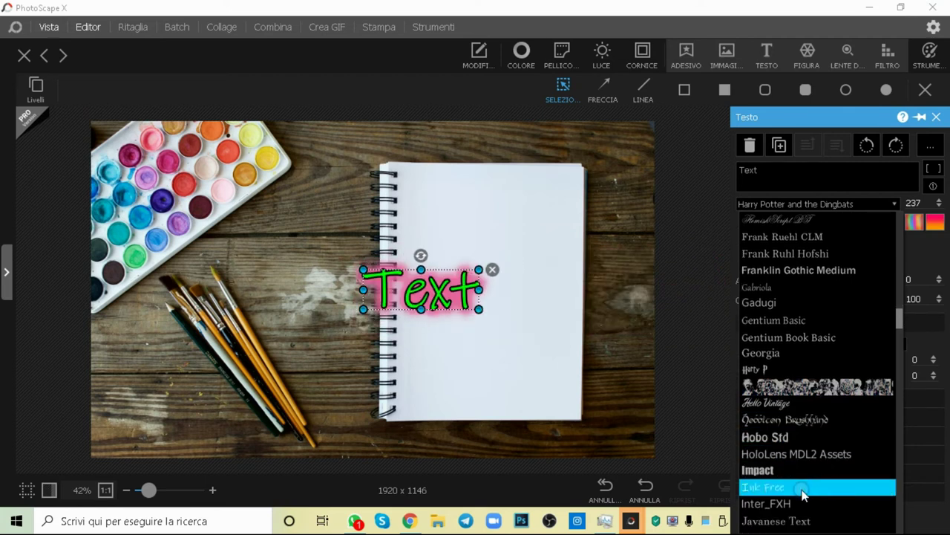
scroll(802, 495, "down", 1)
scroll(804, 495, "down", 1)
scroll(805, 496, "down", 1)
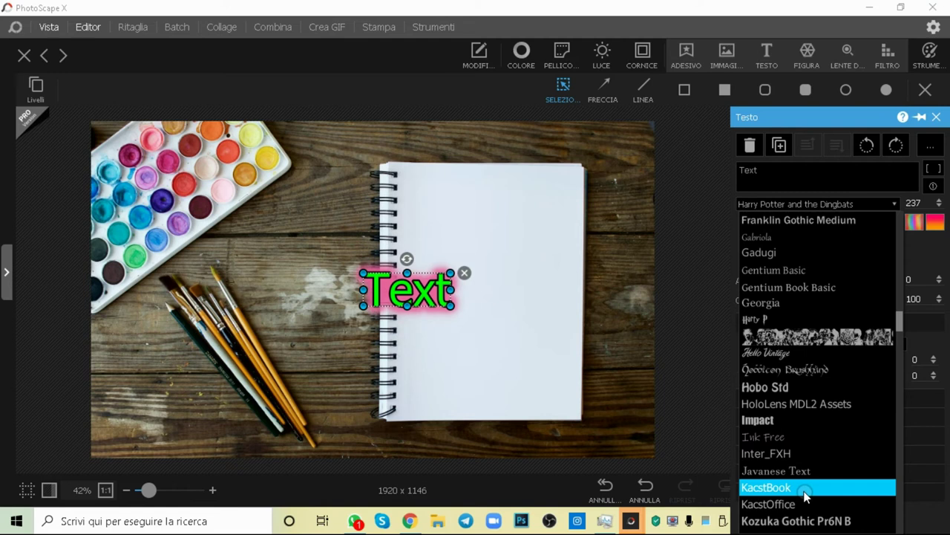
- Apply the Hello Vintage font and change the first line to 'Tutorial'
left_click(754, 352)
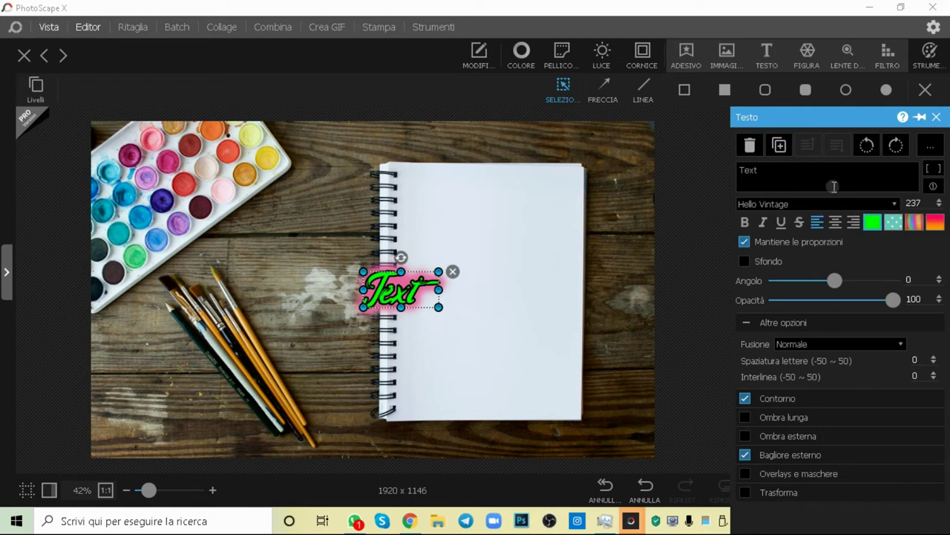
left_click(813, 174)
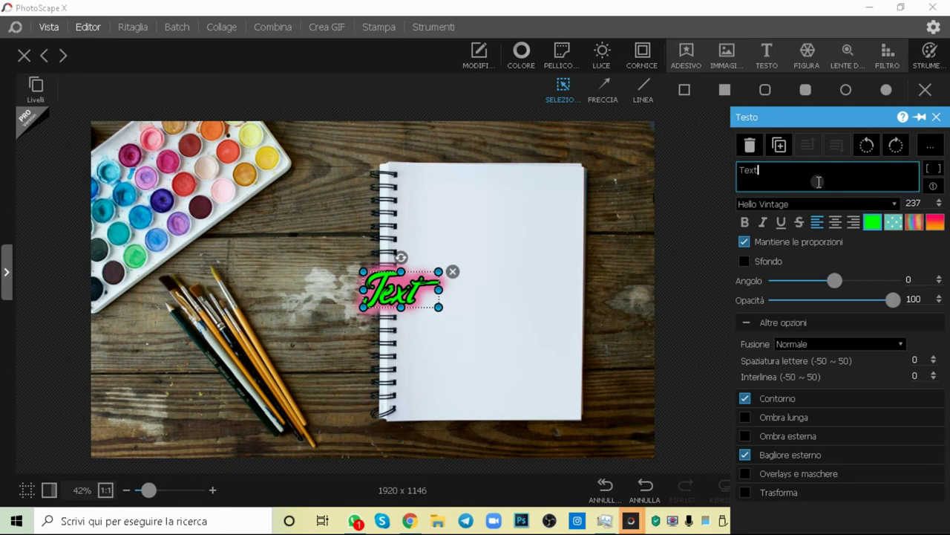
key("BackSpace")
key("BackSpace")
key("BackSpace")
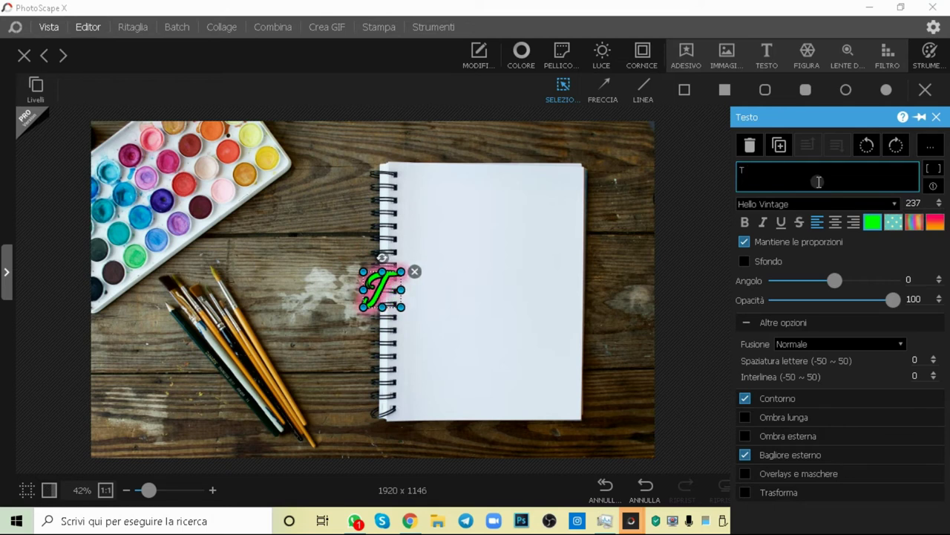
type("u")
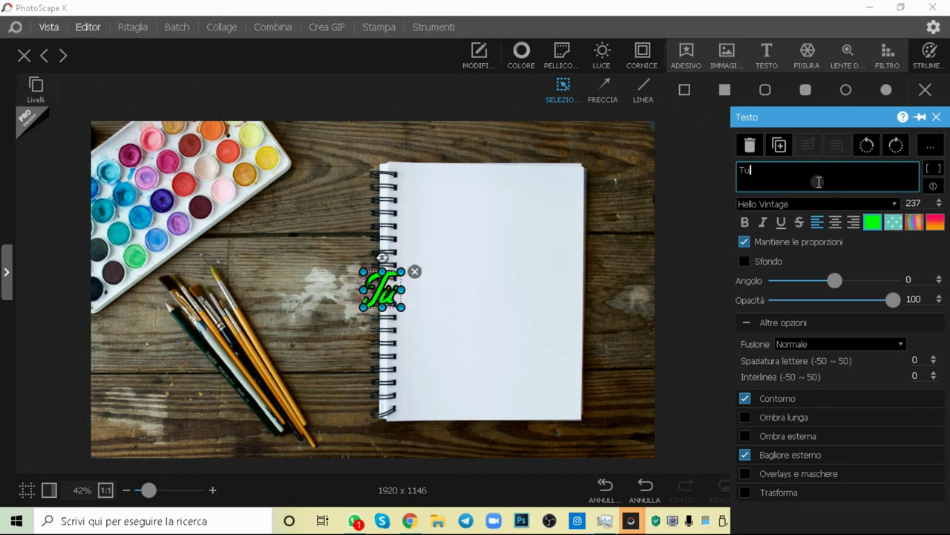
type("t")
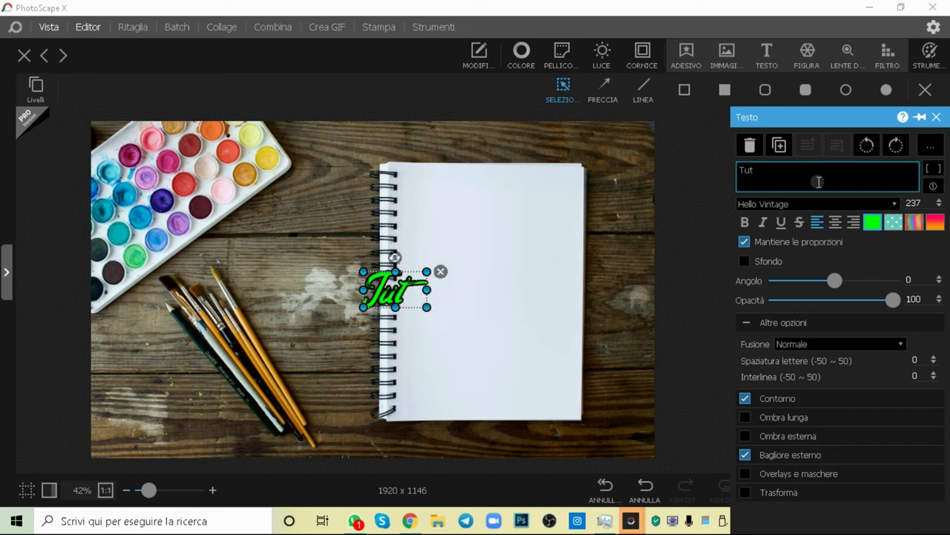
type("o")
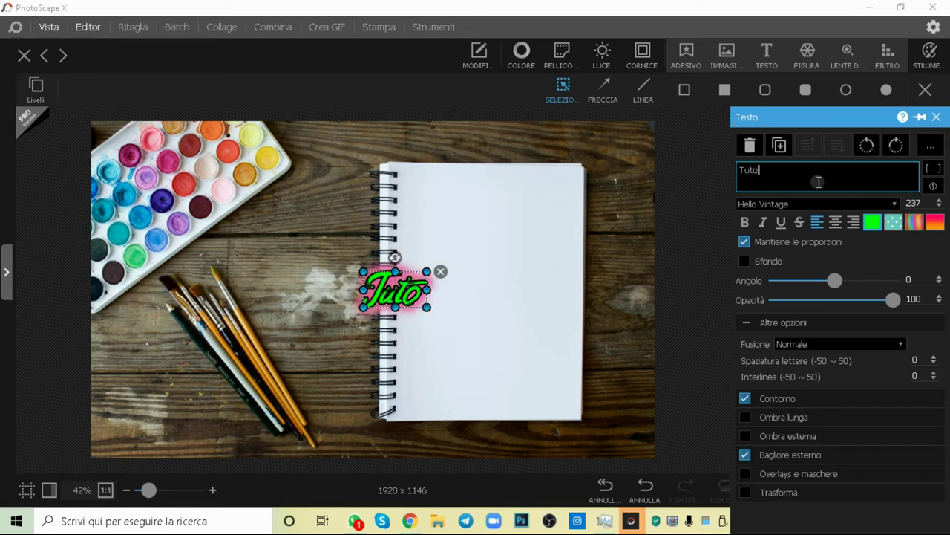
type("ri")
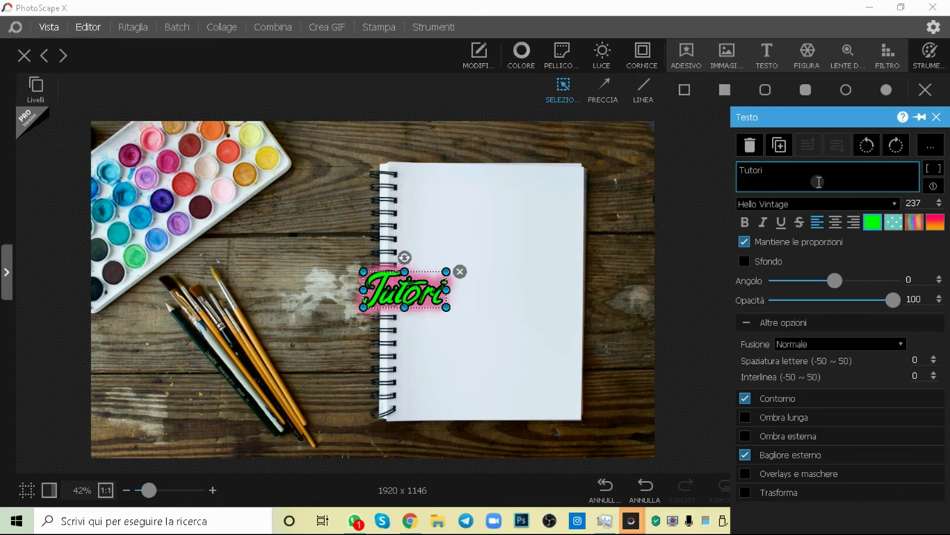
type("al")
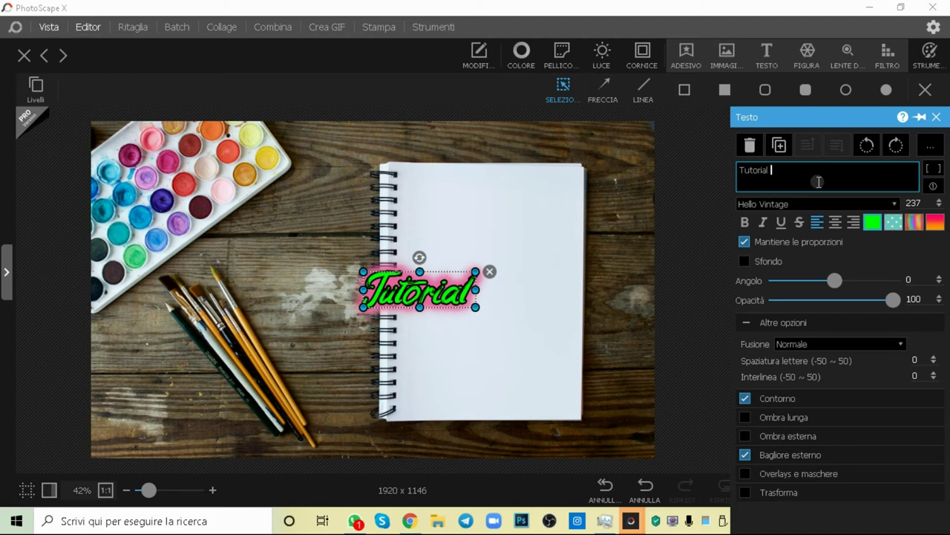
- Add the lines 'Come fare una copertina' and 'per Y' below it
key("Return")
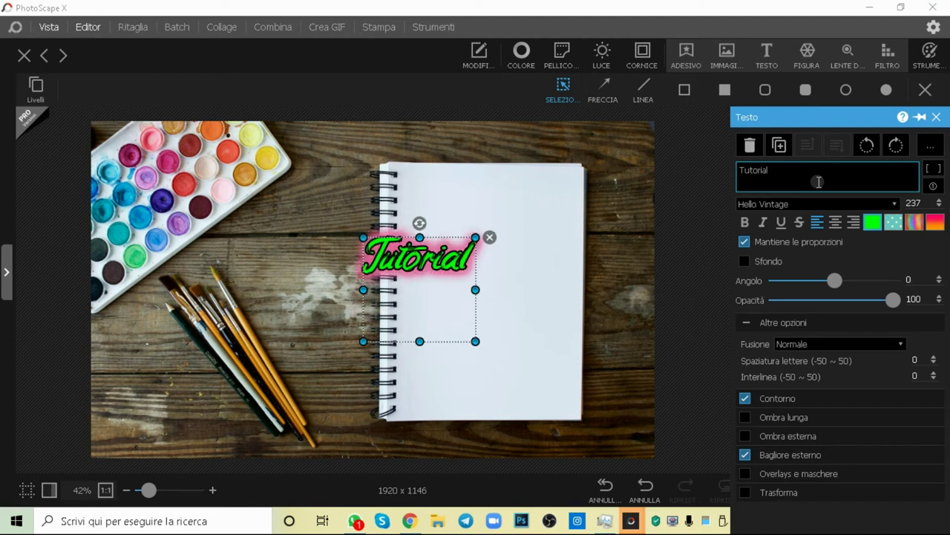
type("C")
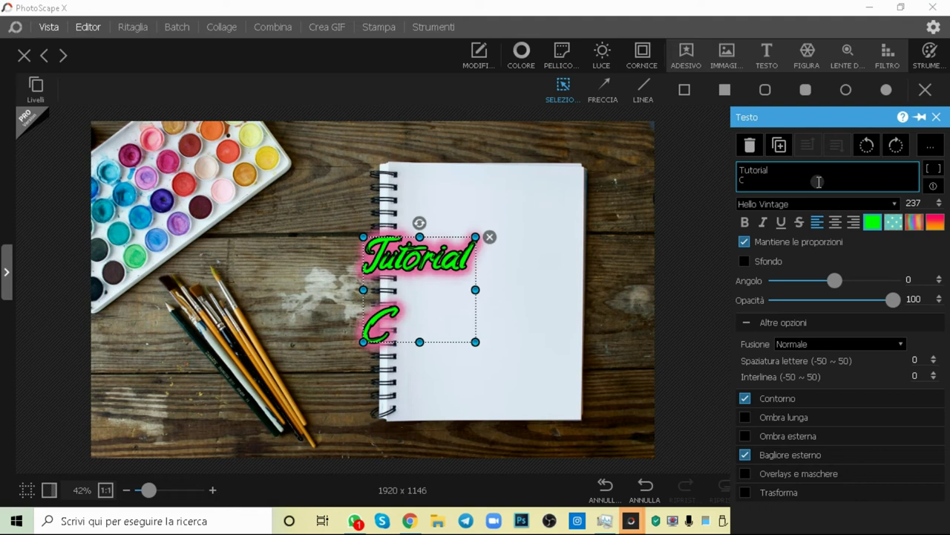
type("ome f")
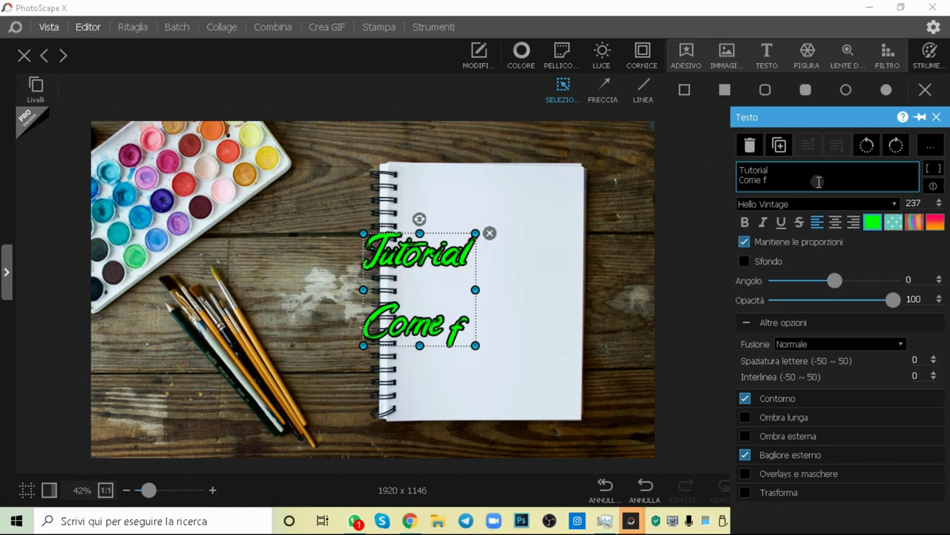
type("are")
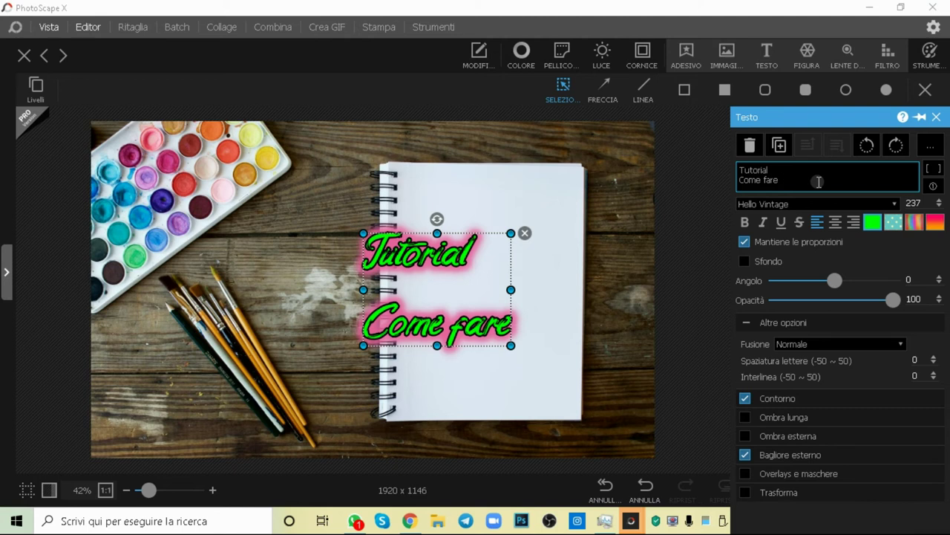
type(" un")
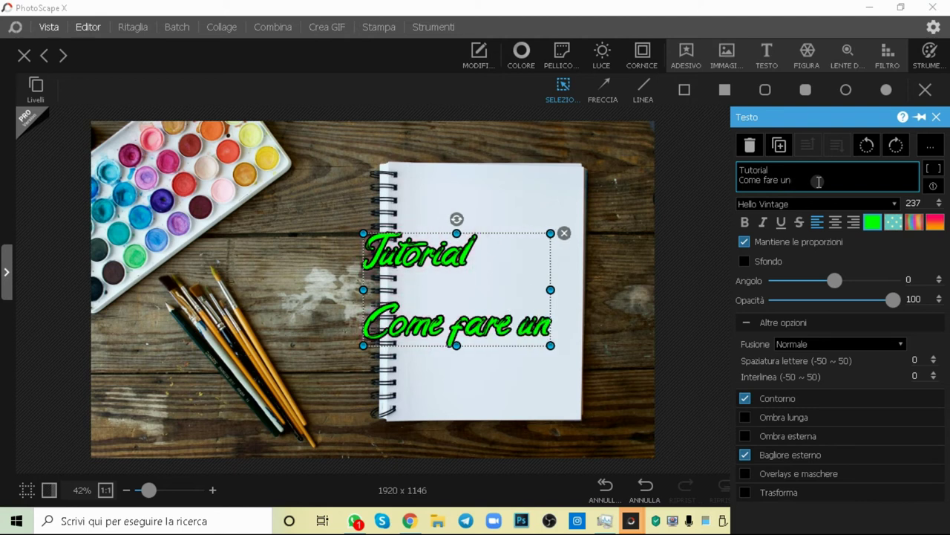
type("a ")
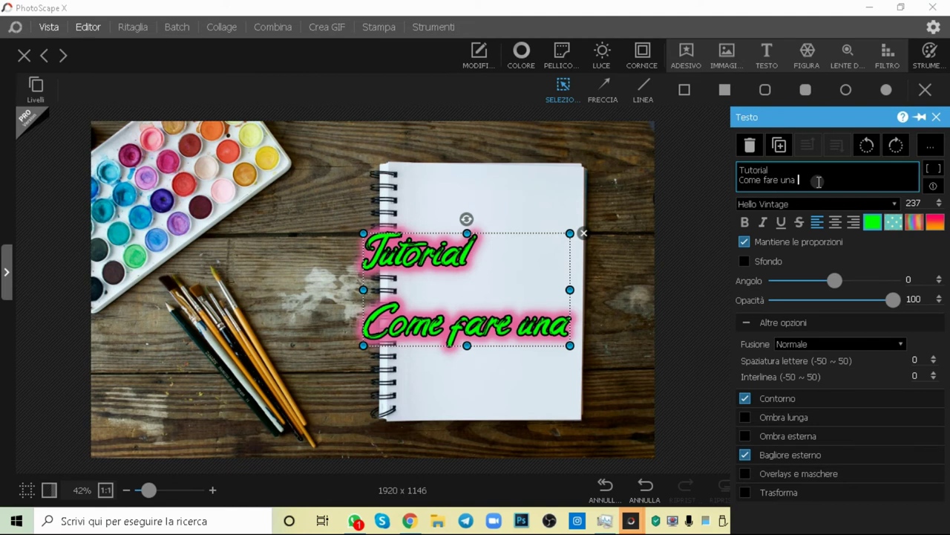
type("cop")
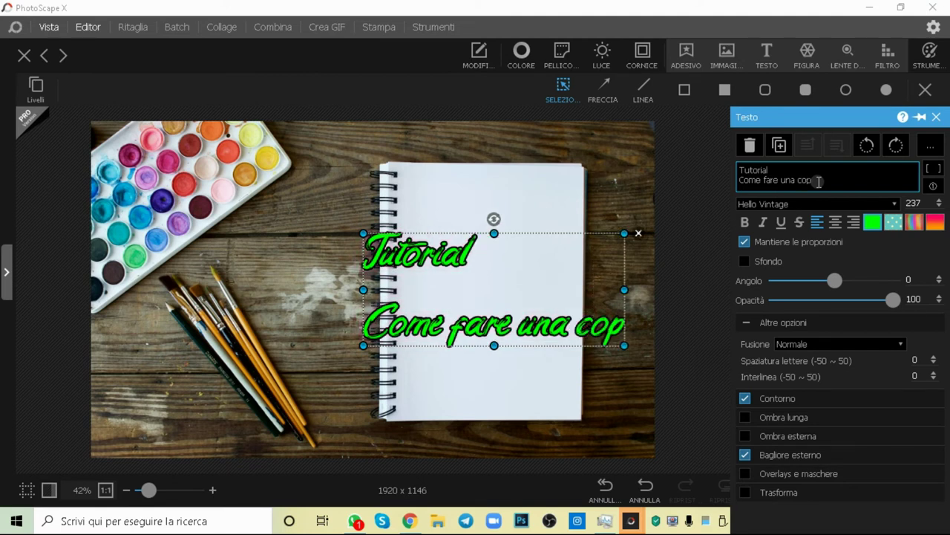
type("ertina")
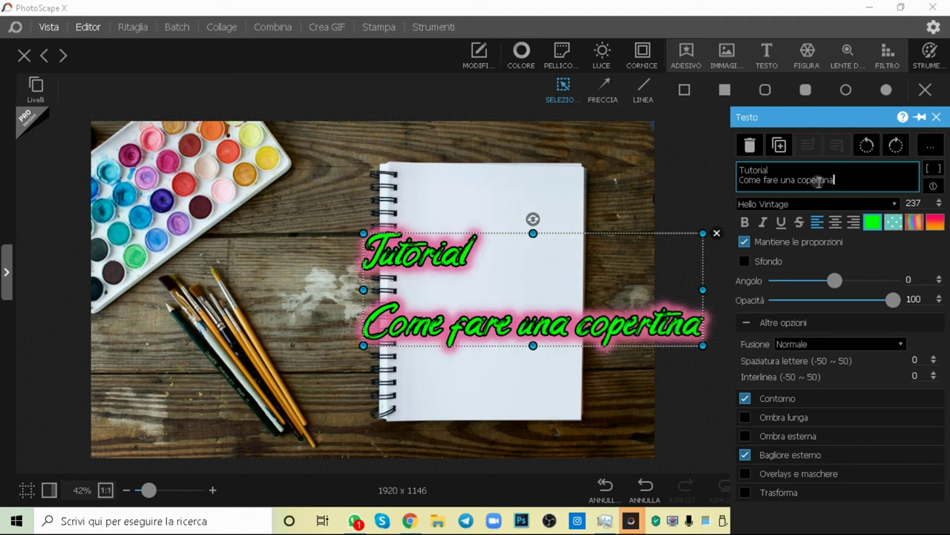
key("Return")
type("p")
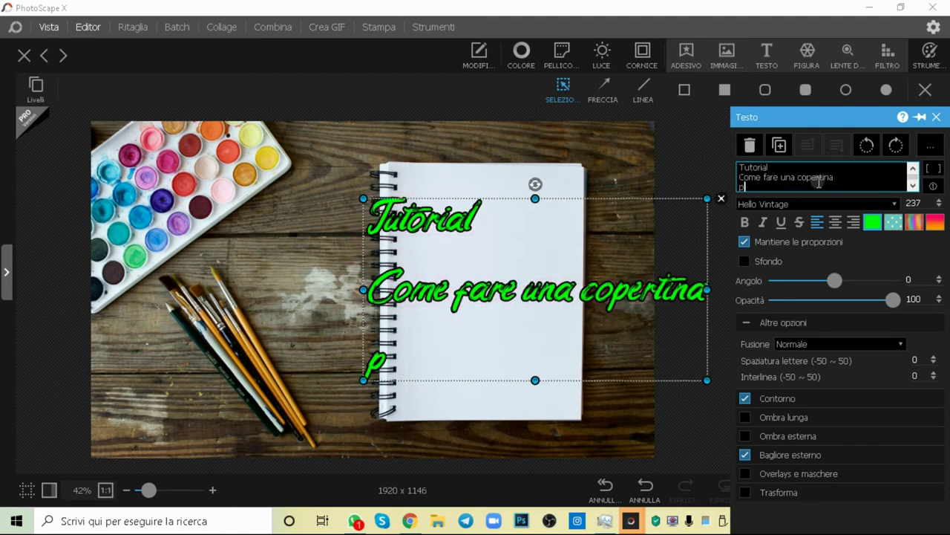
type("er ")
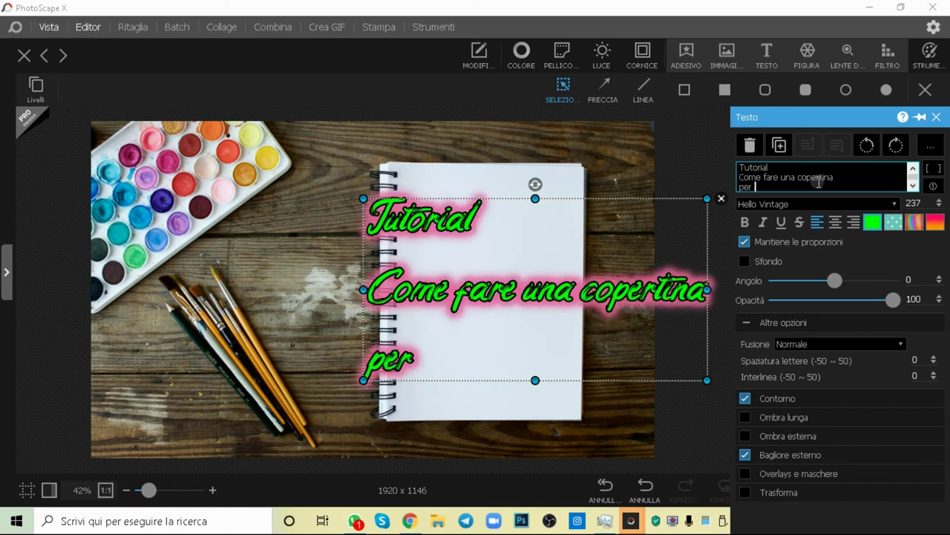
type("Y")
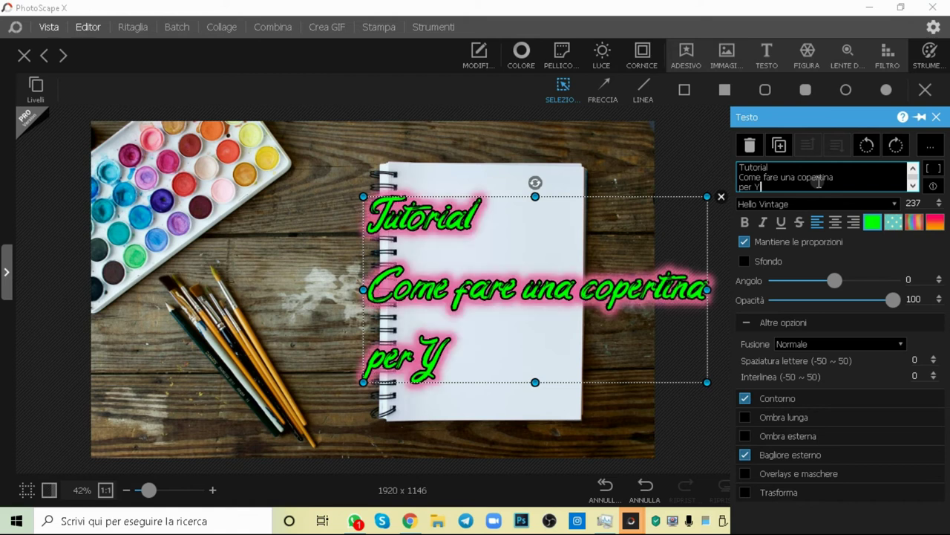
left_click(622, 334)
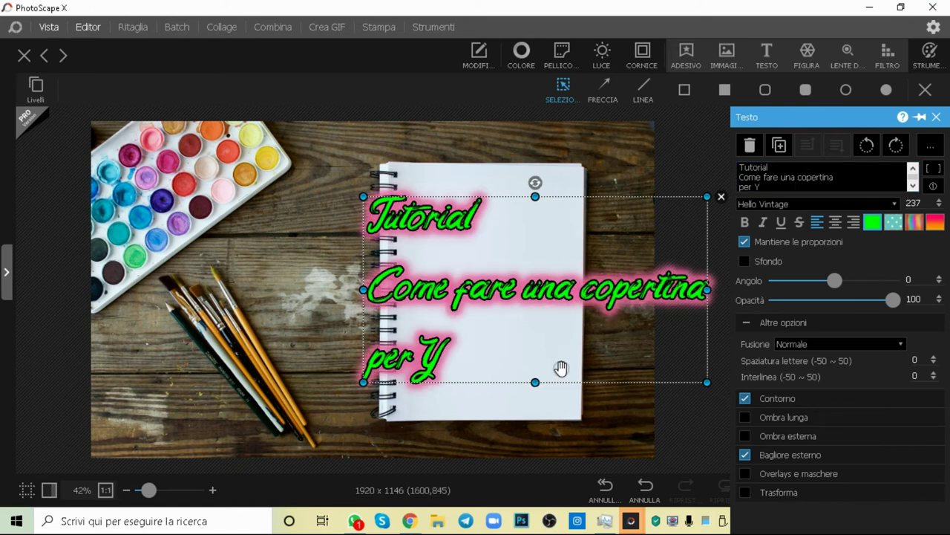
- Extend the third line to 'per Yout', fixing a mistyped letter
left_click(819, 187)
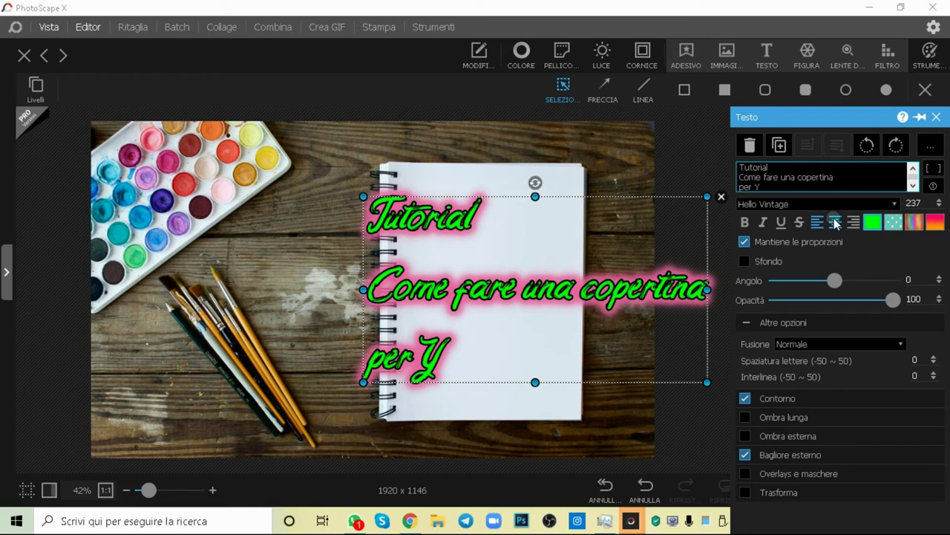
type("O")
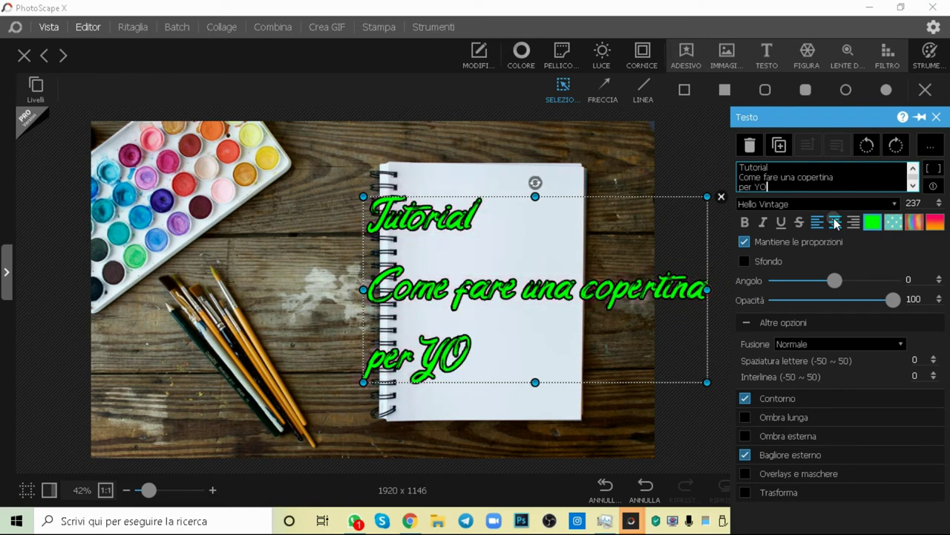
key("BackSpace")
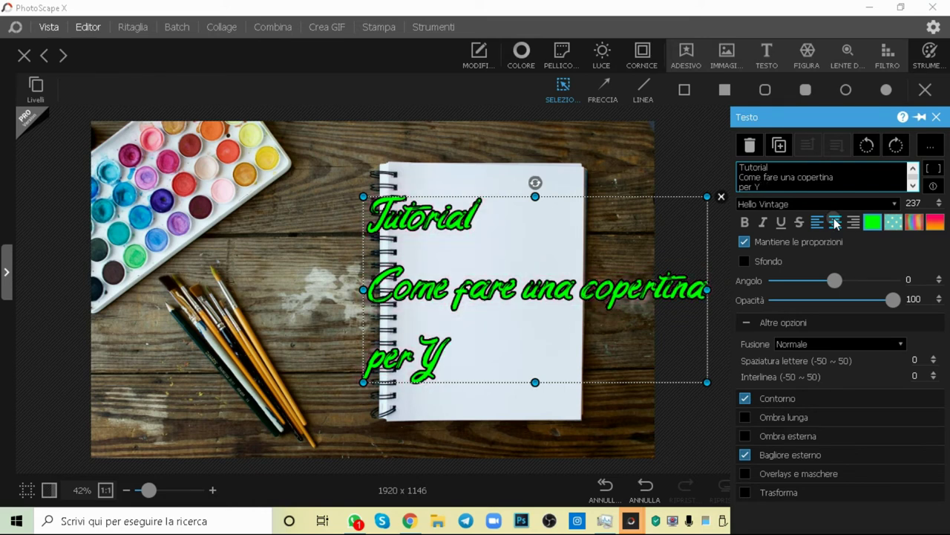
type("o")
type("ut")
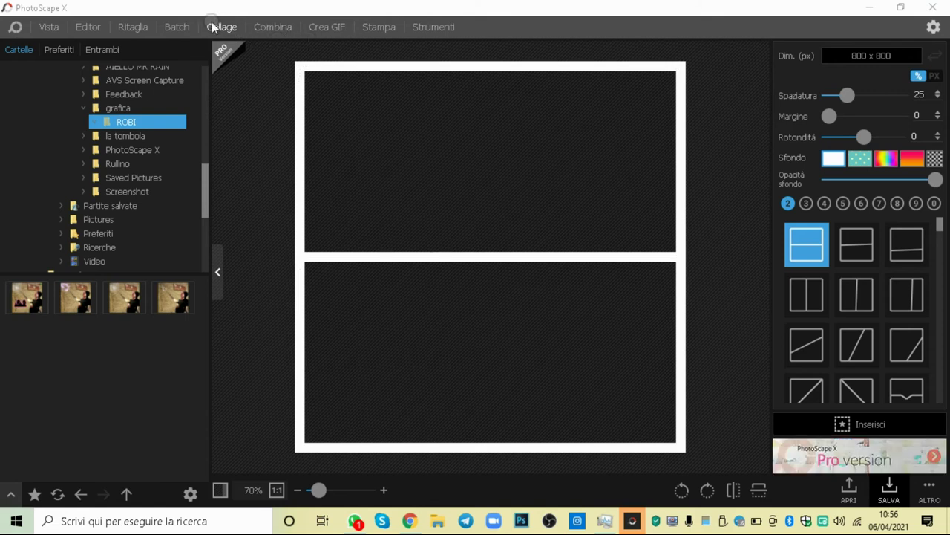
- Return to the Editor and open art-1851483_1920 (1).jpg from the YOUTUBE folder
left_click(95, 25)
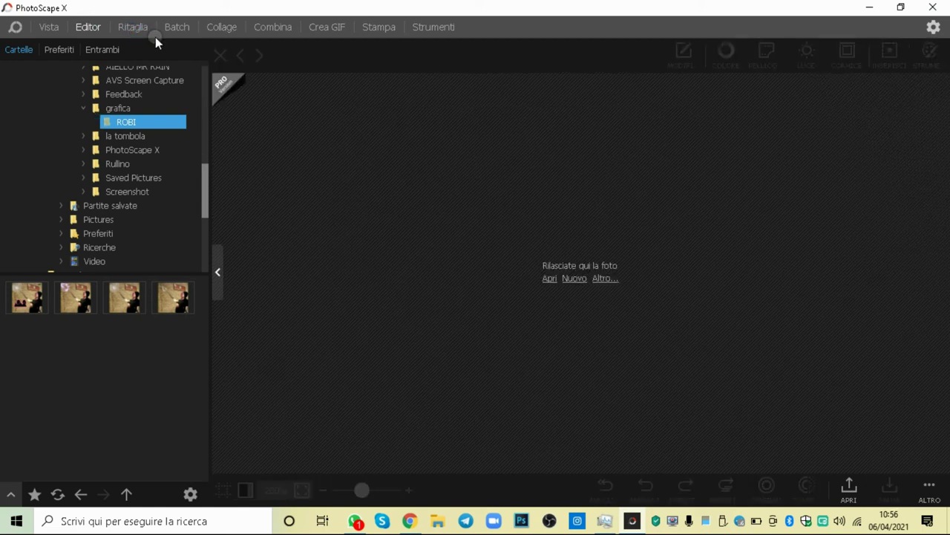
left_click(553, 279)
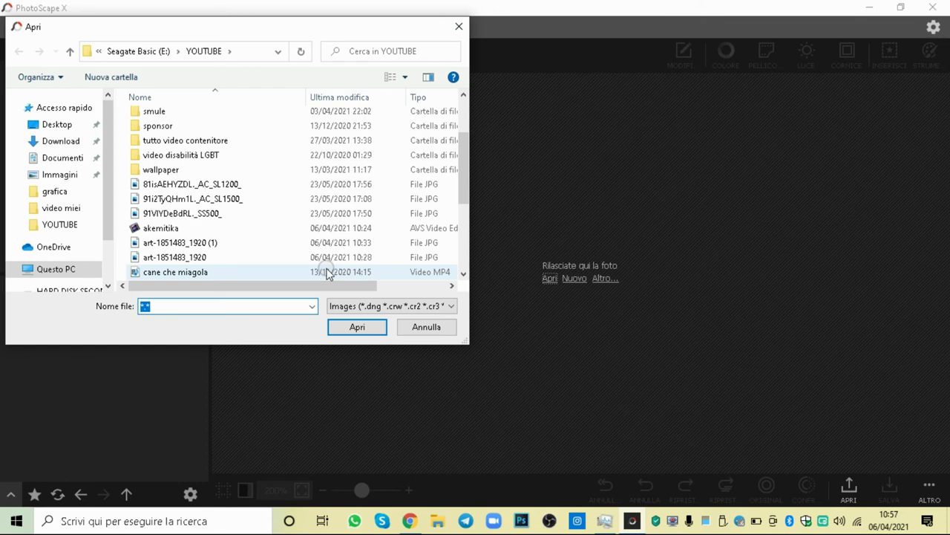
scroll(327, 273, "up", 1)
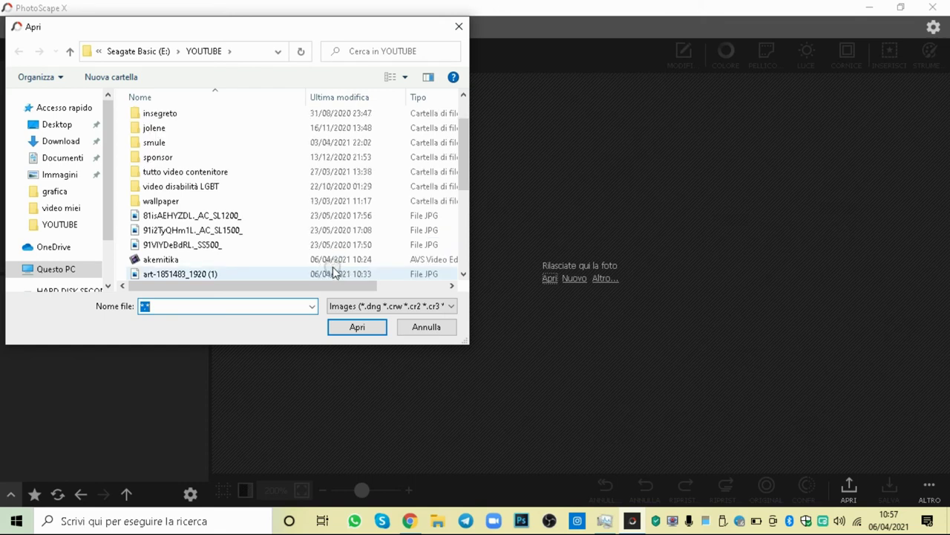
left_click(289, 274)
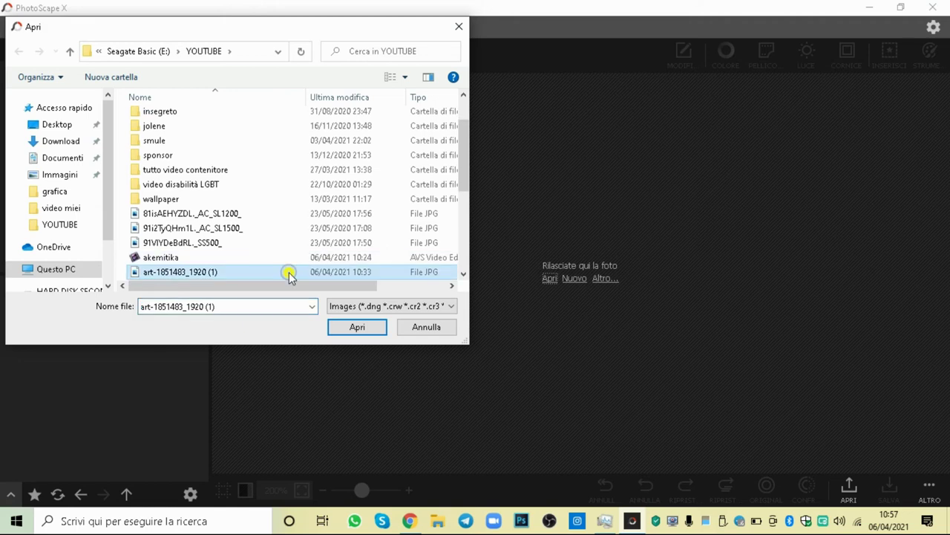
left_click(277, 274)
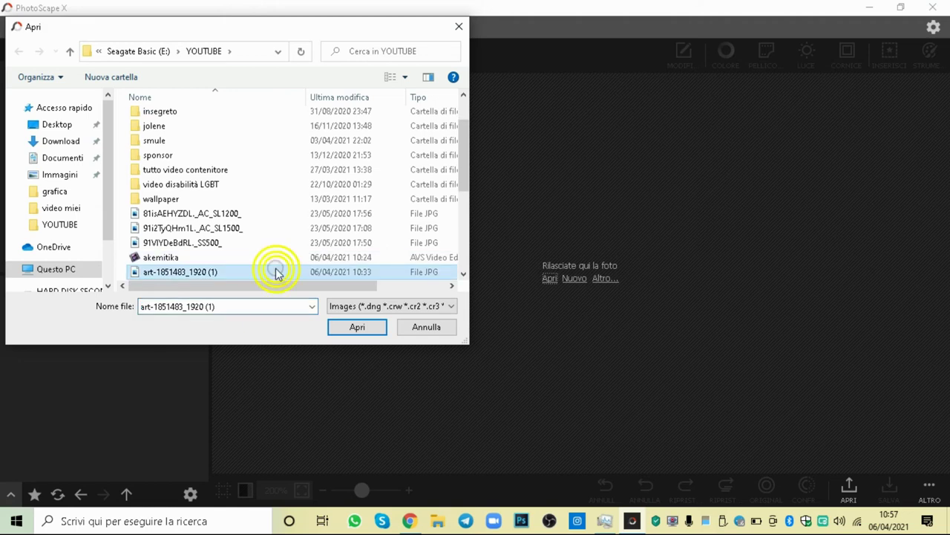
double_click(276, 272)
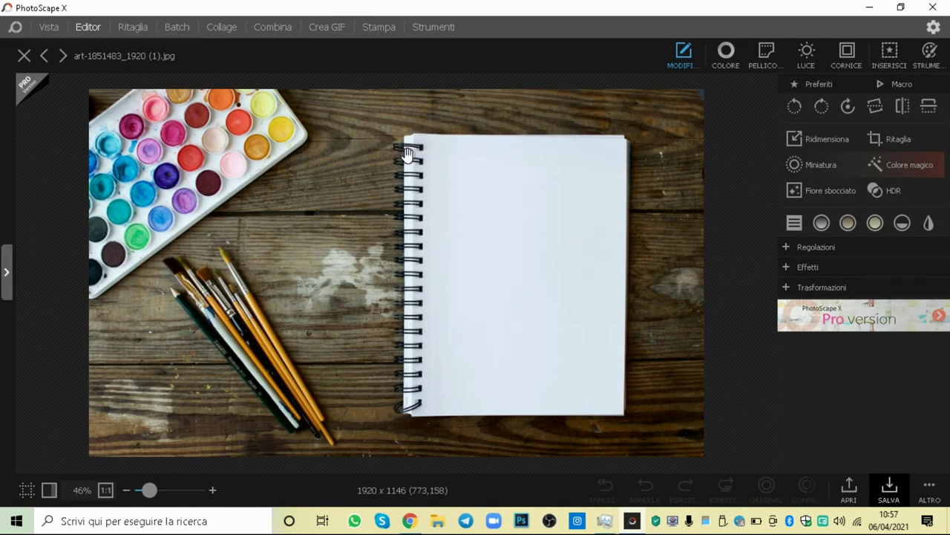
- Insert a new text object on the photo and set its font to Ink Free
left_click(890, 54)
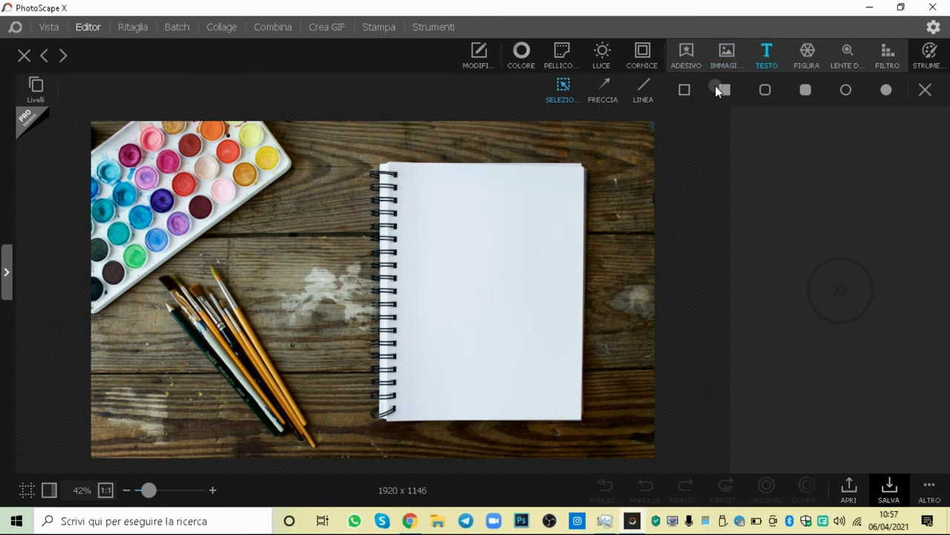
left_click(769, 55)
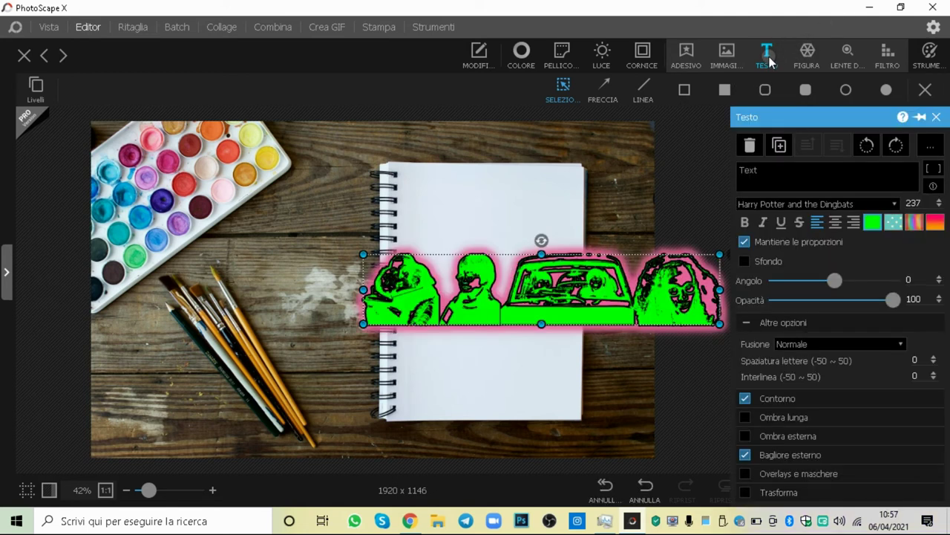
left_click(854, 203)
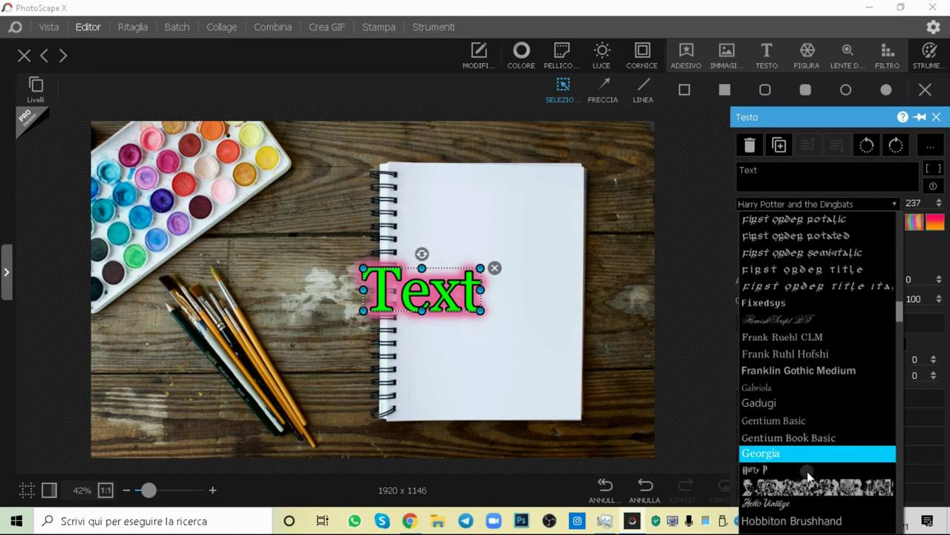
scroll(807, 476, "down", 1)
scroll(805, 471, "down", 1)
scroll(809, 473, "down", 1)
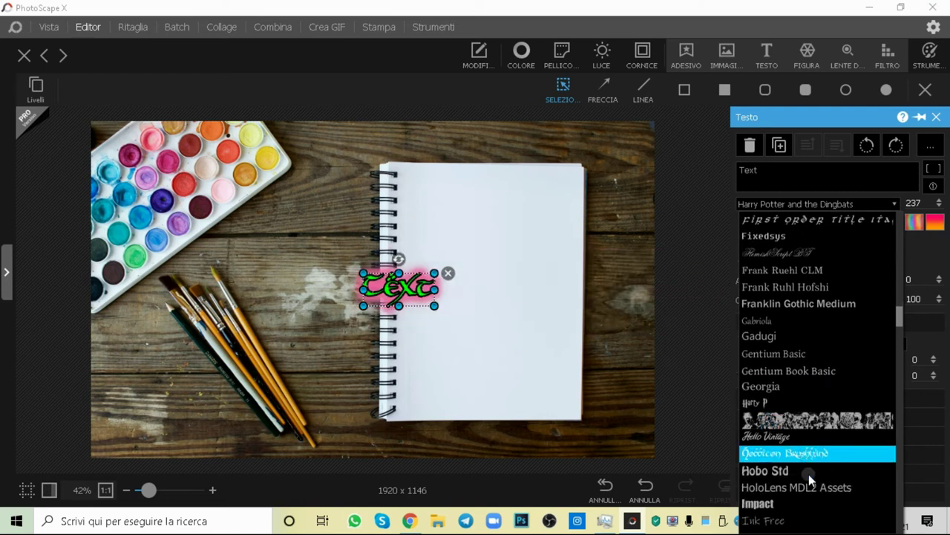
scroll(807, 474, "down", 1)
scroll(805, 474, "down", 1)
scroll(804, 474, "down", 2)
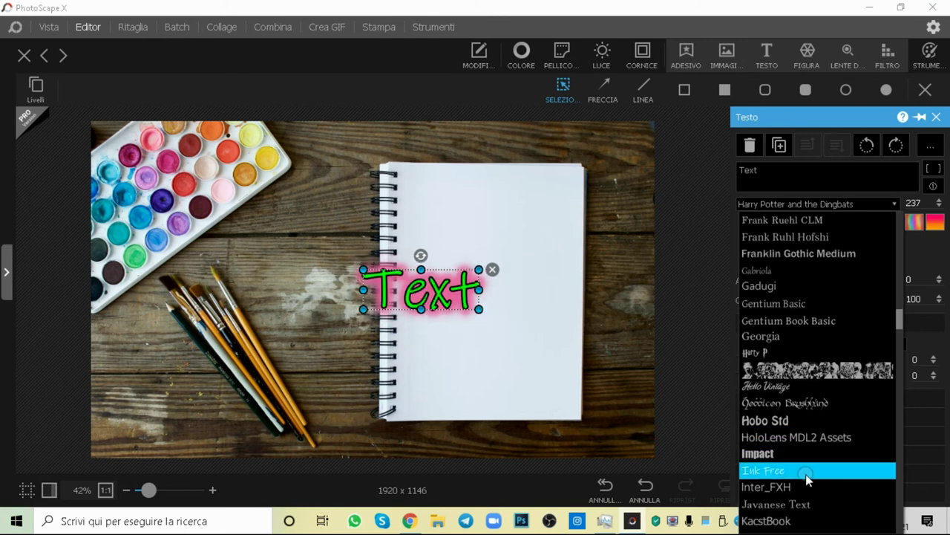
scroll(806, 473, "down", 1)
key("Return")
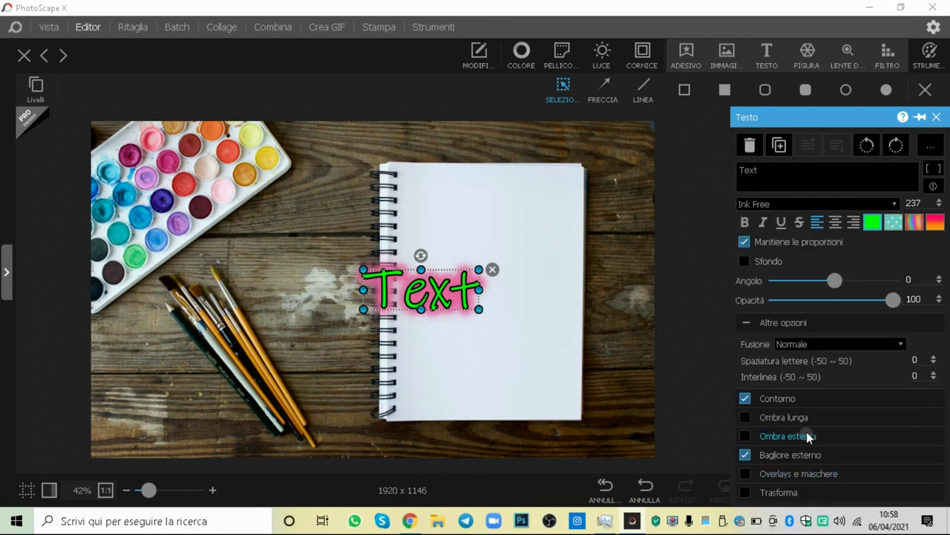
- Scroll through the font list to preview the Kozuka fonts on the caption
left_click(849, 204)
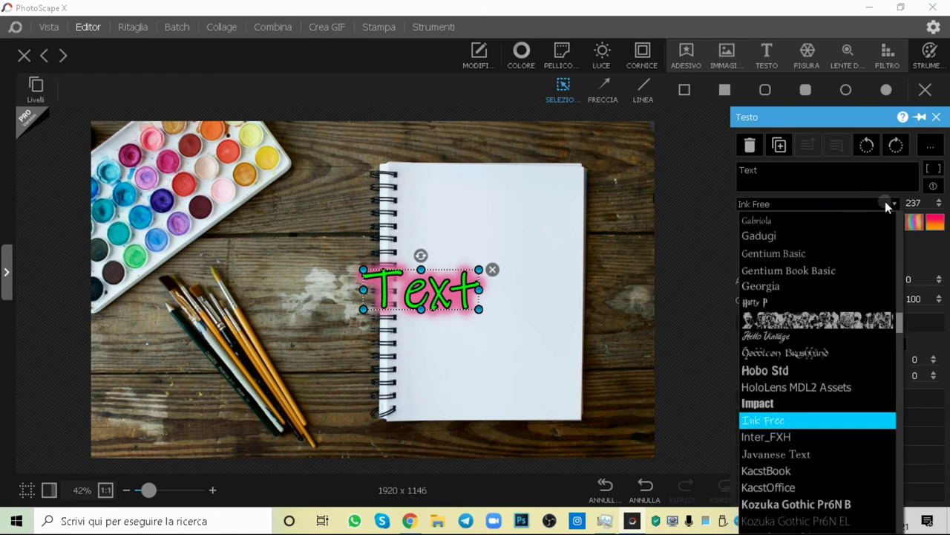
scroll(857, 378, "down", 1)
scroll(854, 384, "down", 2)
scroll(854, 384, "down", 2)
scroll(853, 383, "down", 1)
scroll(854, 392, "down", 1)
scroll(861, 397, "down", 2)
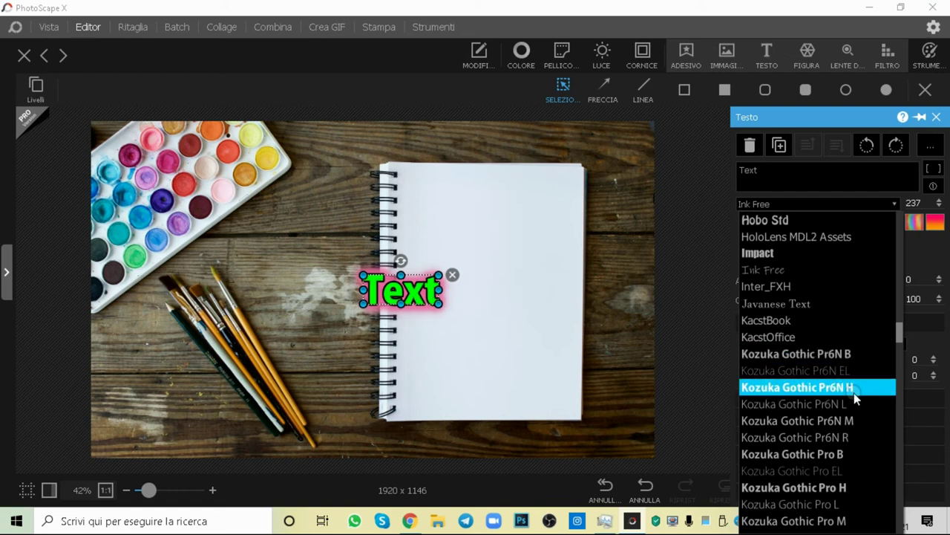
scroll(854, 392, "down", 2)
scroll(853, 392, "down", 2)
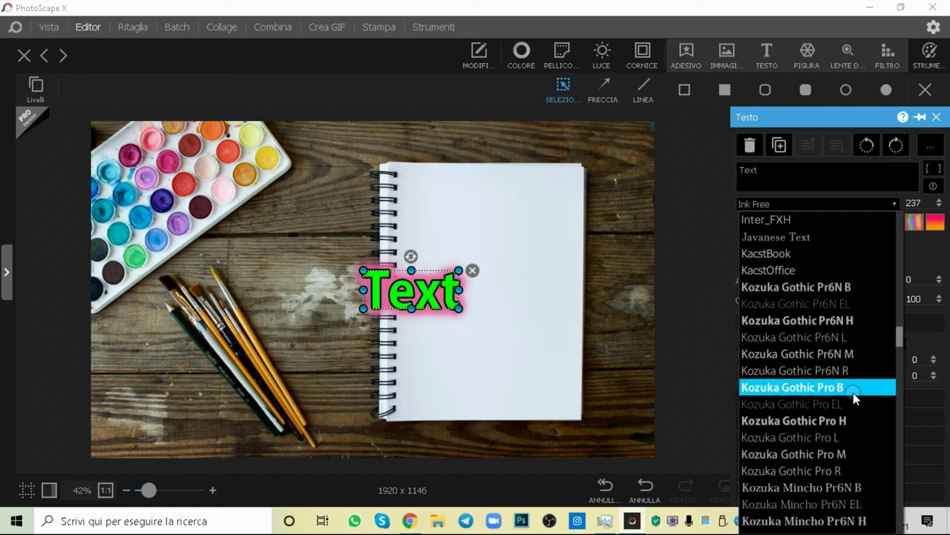
scroll(853, 393, "down", 1)
scroll(853, 395, "down", 2)
scroll(852, 400, "down", 1)
scroll(850, 403, "down", 4)
scroll(850, 403, "down", 2)
- Try Kozuka Mincho Pr6N R, Kozuka Mincho Pr6N L and MS PGothic on the caption
left_click(847, 404)
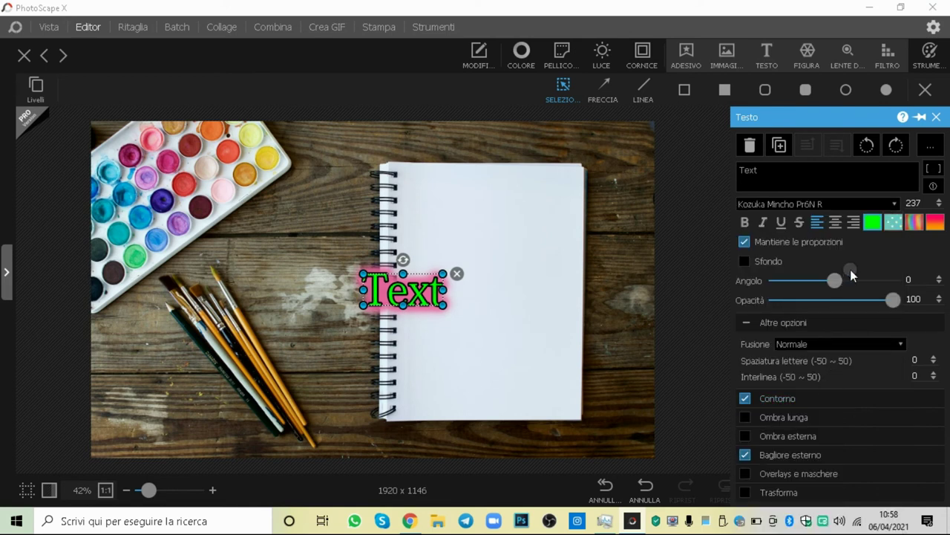
left_click(866, 202)
left_click(859, 358)
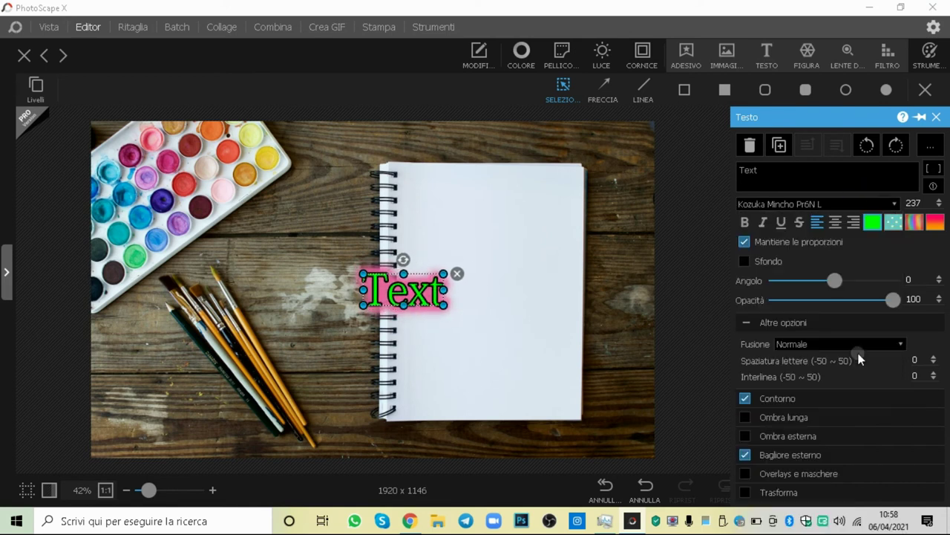
left_click(848, 203)
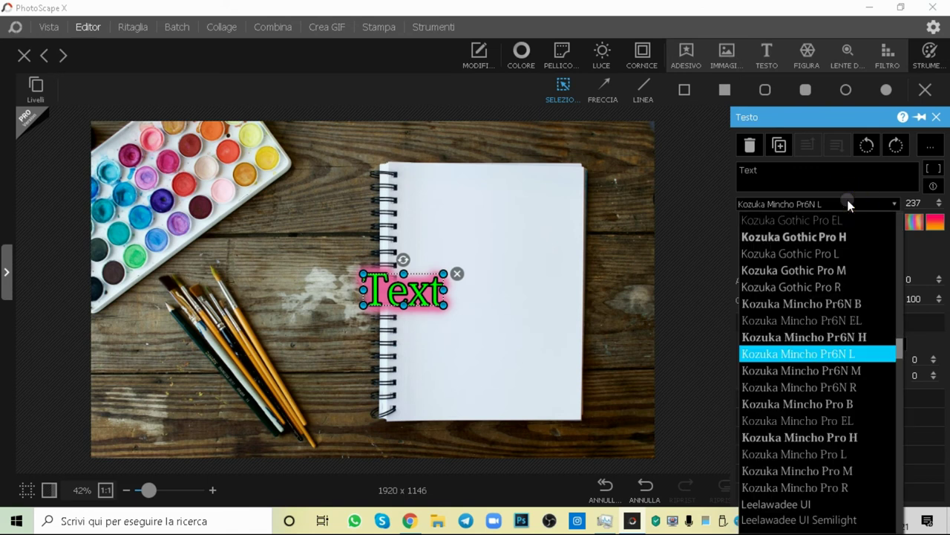
scroll(831, 407, "down", 1)
scroll(831, 409, "down", 1)
scroll(831, 413, "down", 3)
scroll(831, 420, "down", 1)
scroll(832, 424, "down", 1)
scroll(832, 424, "down", 3)
scroll(833, 424, "down", 2)
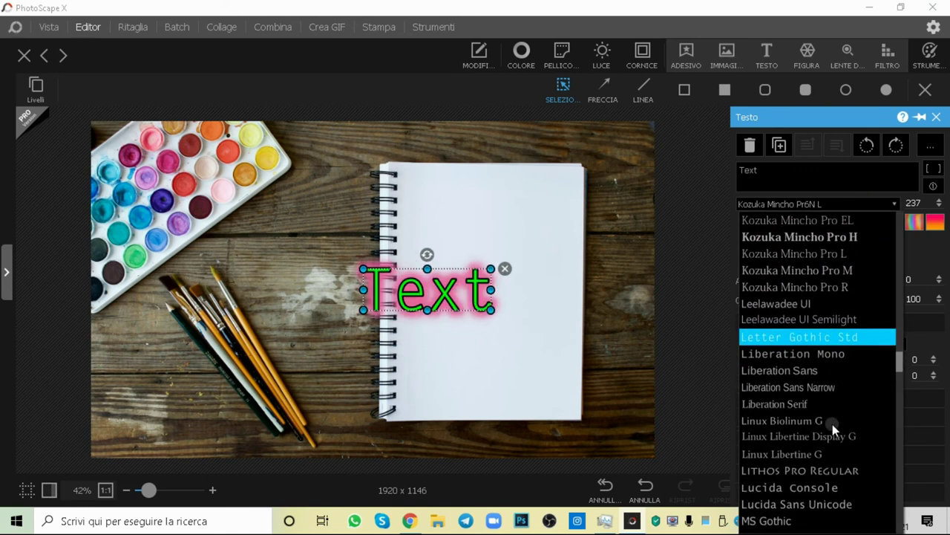
scroll(832, 424, "down", 2)
scroll(832, 424, "down", 2)
scroll(832, 425, "down", 2)
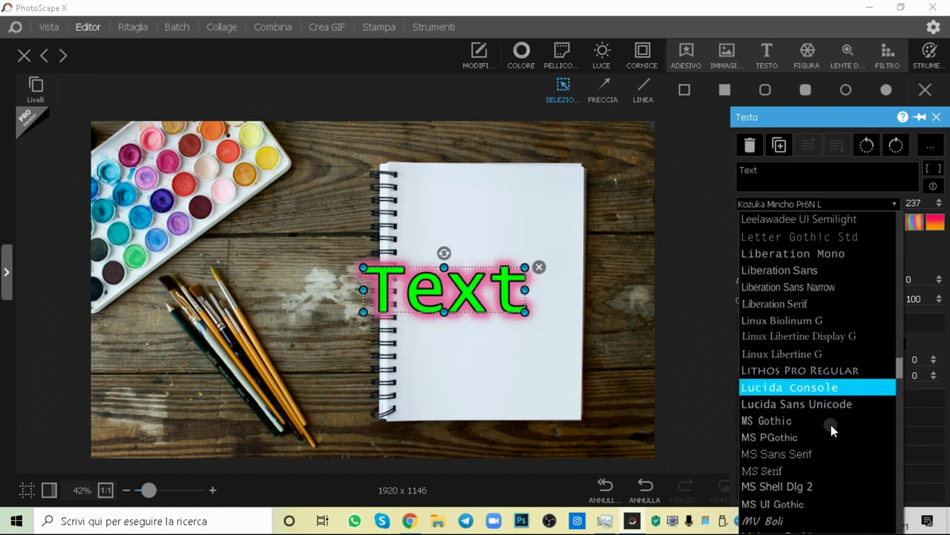
scroll(831, 425, "down", 3)
key("Return")
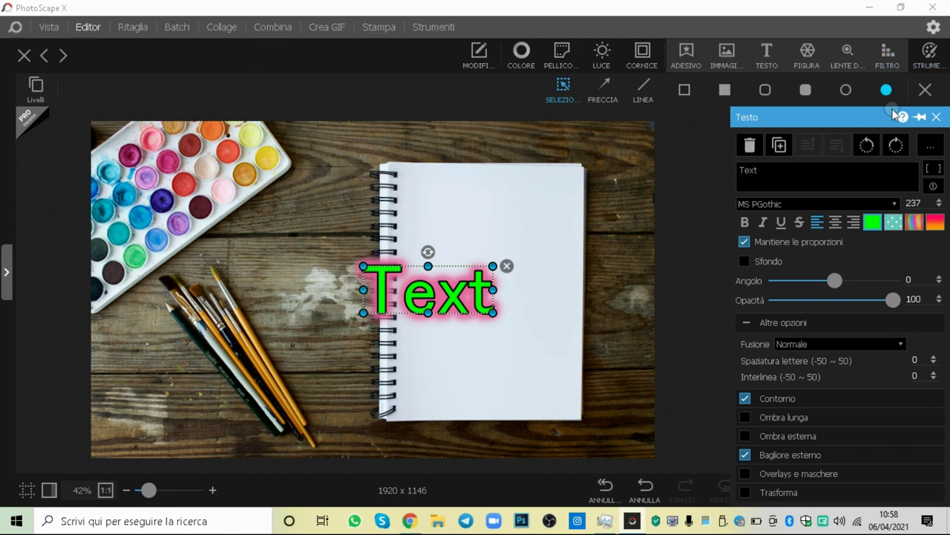
- Set the caption font to First Order Title Italic at size 300
left_click(896, 206)
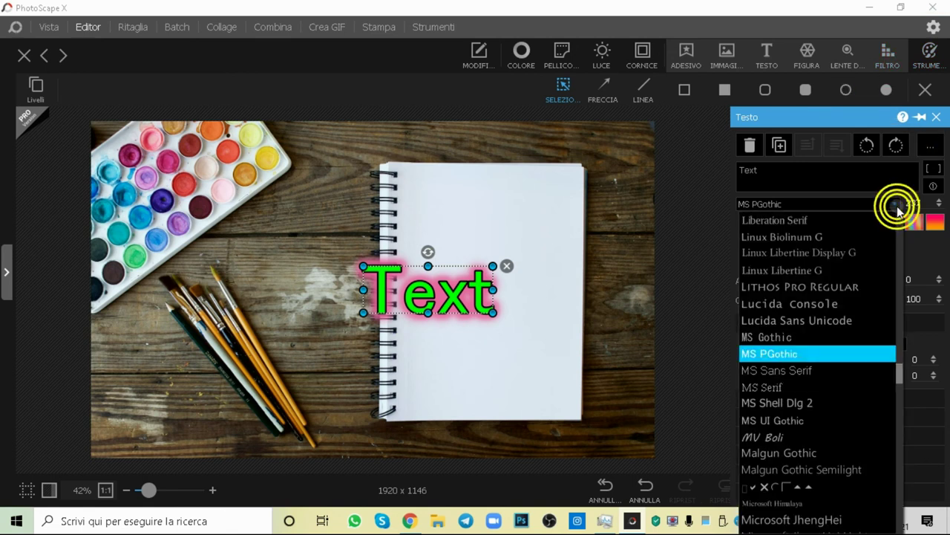
scroll(793, 236, "up", 5)
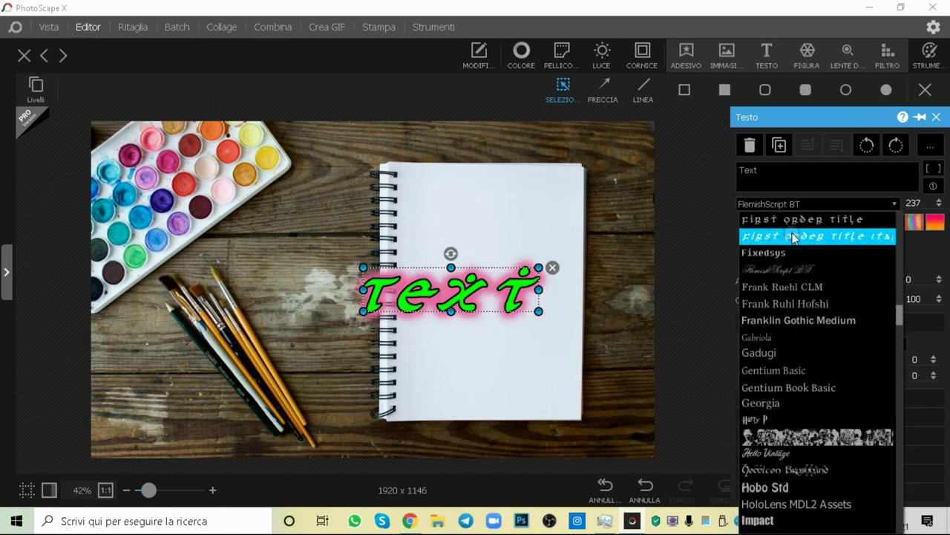
left_click(793, 236)
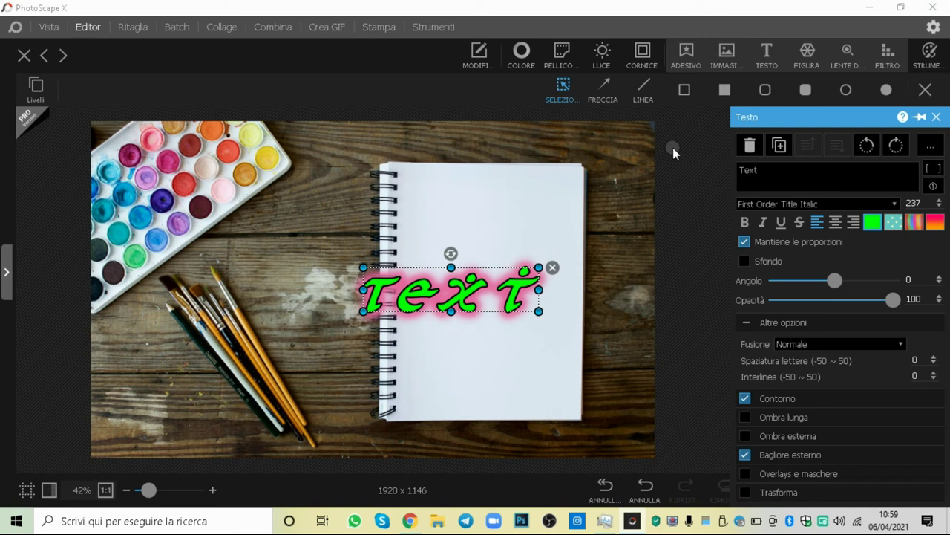
left_click(931, 202)
key("BackSpace")
key("BackSpace")
key("BackSpace")
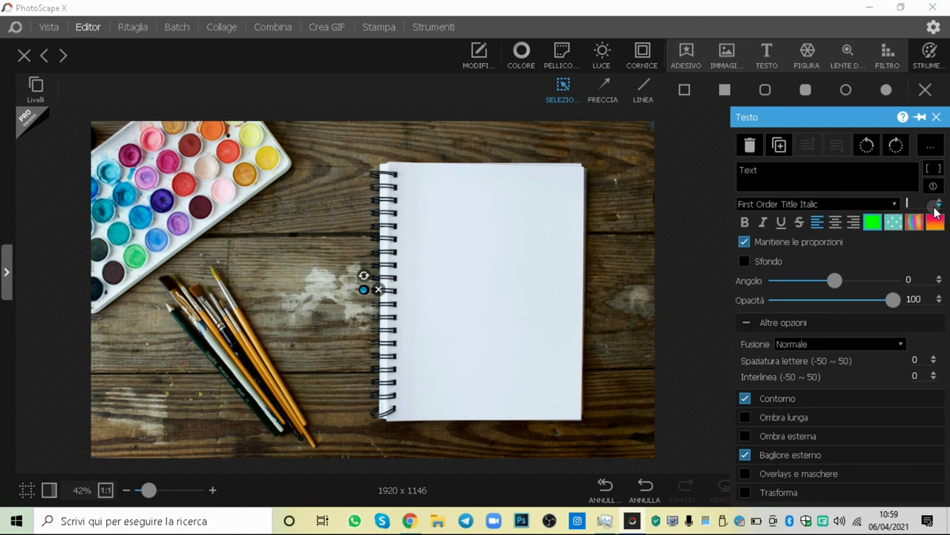
type("3")
type("00")
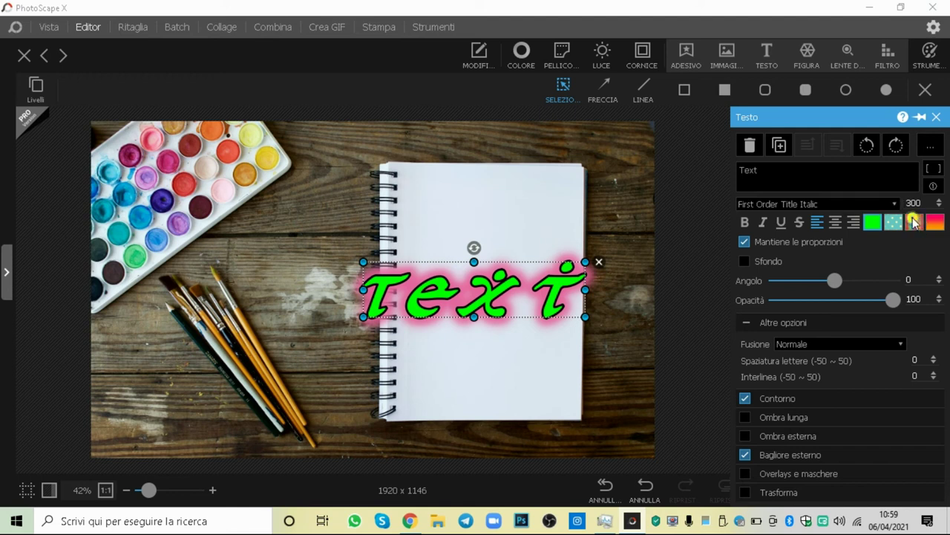
- Replace the caption's solid green fill with the rainbow gradient
left_click(914, 222)
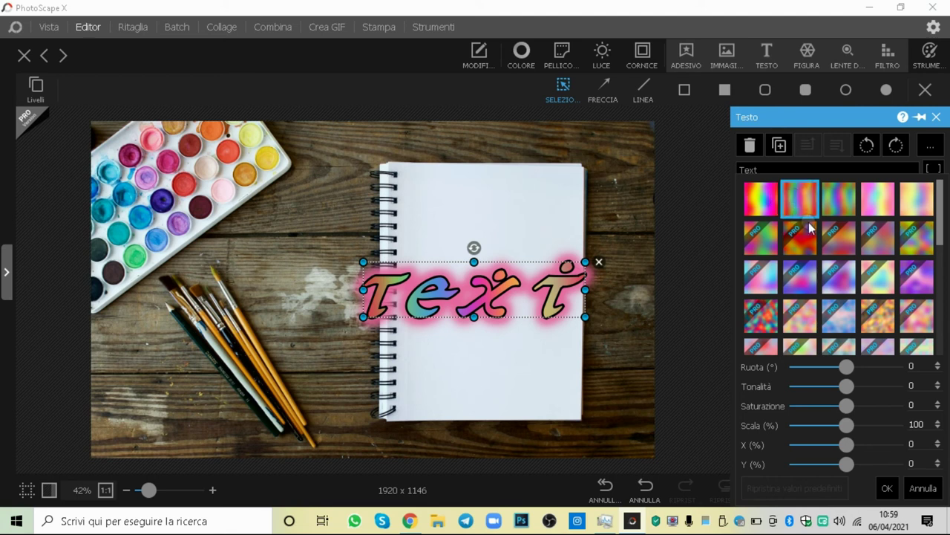
left_click(885, 485)
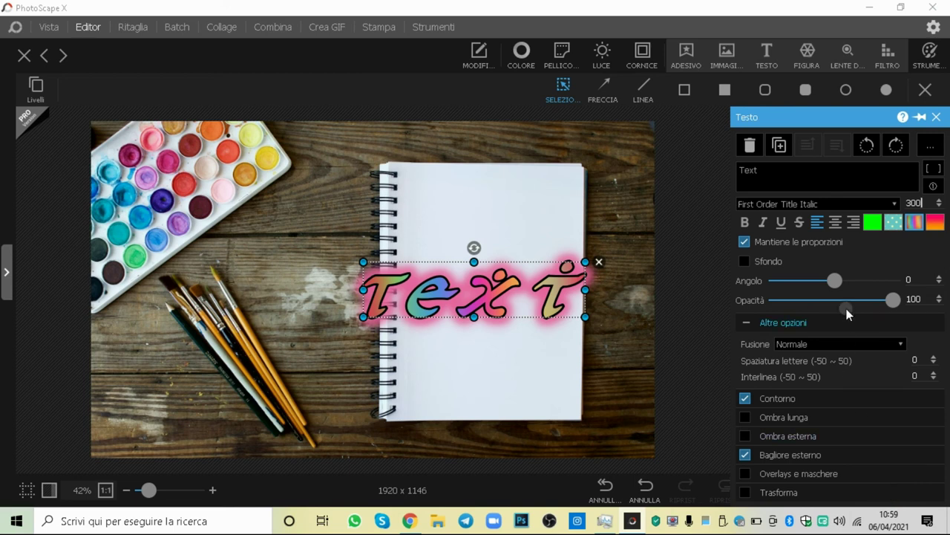
left_click(824, 153)
left_click(823, 165)
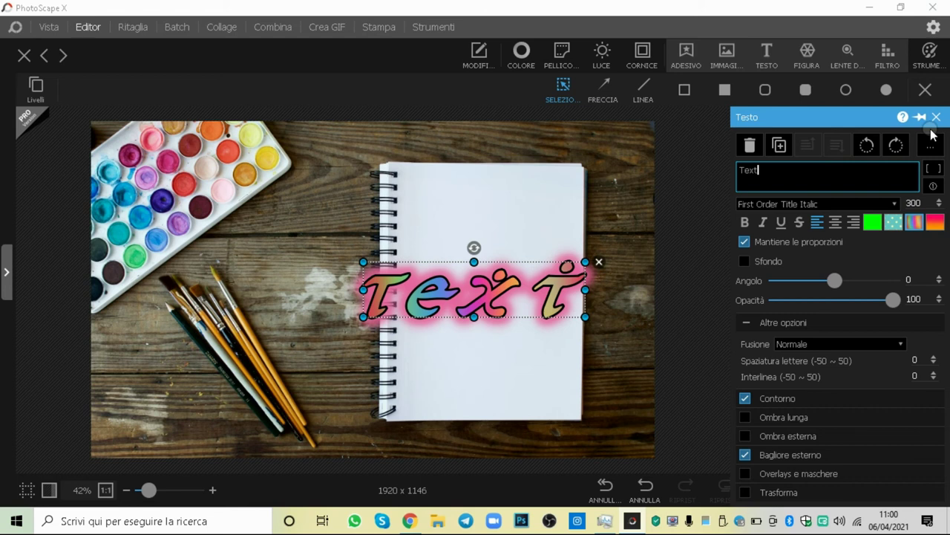
- Reword the caption to 'come fare' and drag it to the top of the photo
key("BackSpace")
key("BackSpace")
key("BackSpace")
key("BackSpace")
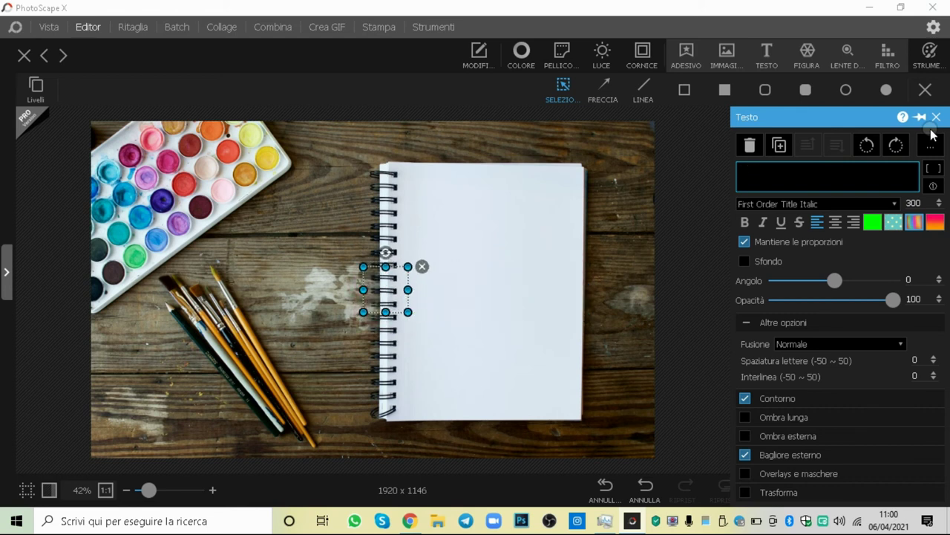
type("c")
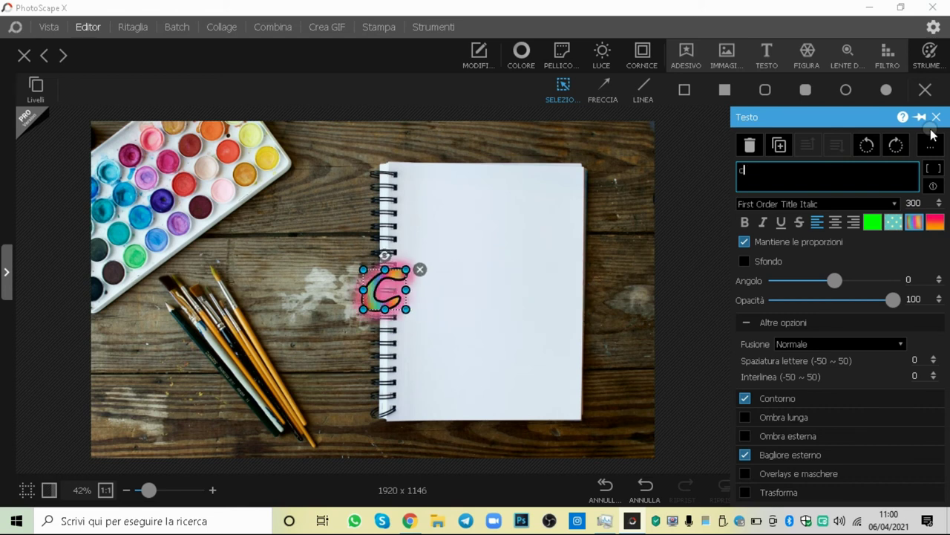
type("ome ")
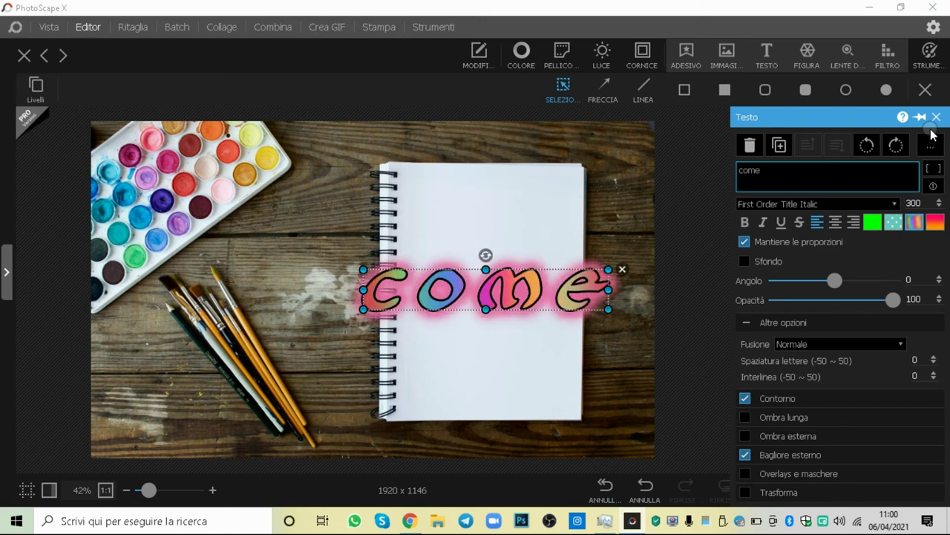
type("fa")
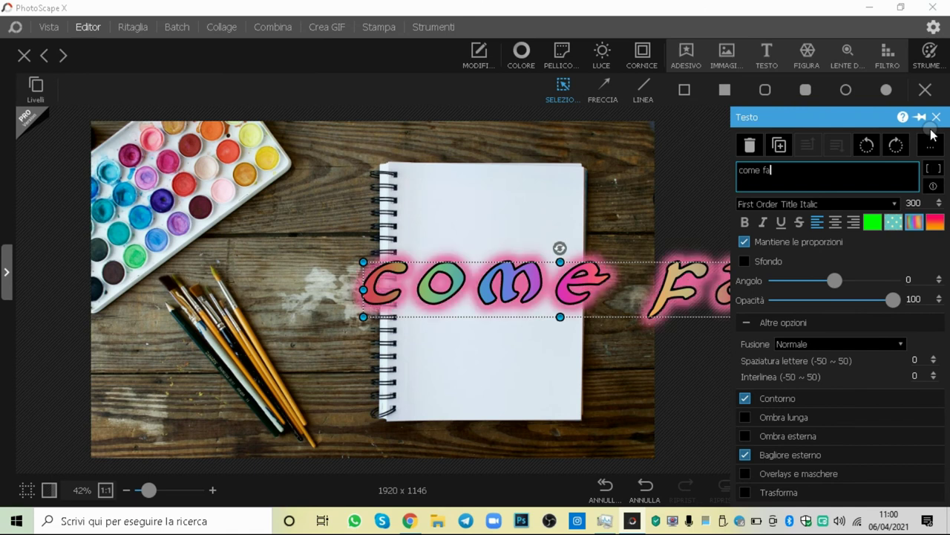
type("re")
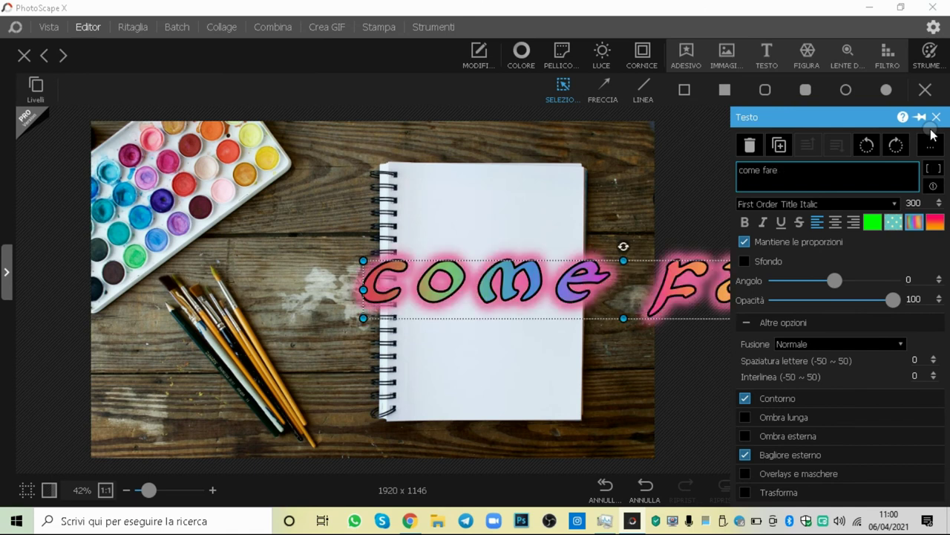
mouse_move(587, 277)
left_mouse_down()
mouse_move(461, 224)
mouse_move(347, 195)
left_mouse_up()
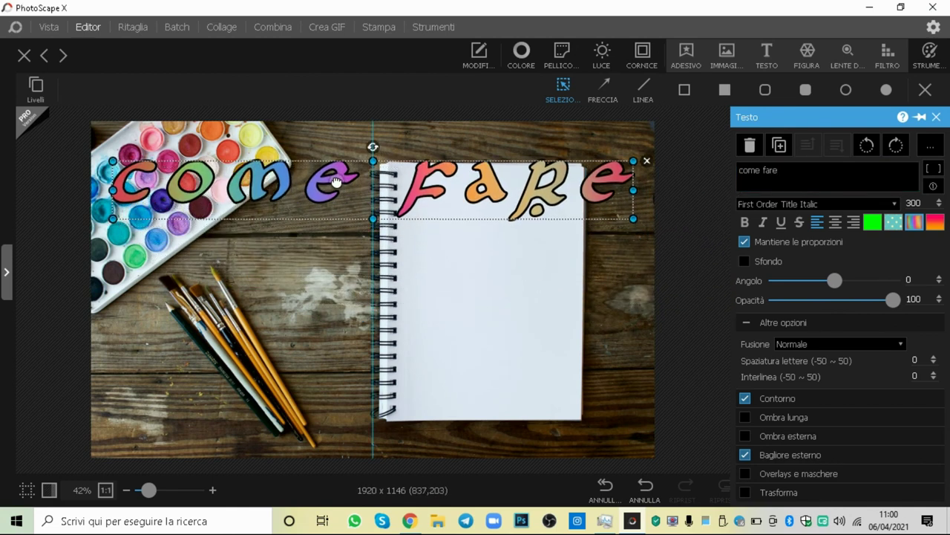
left_click_drag(347, 195, 335, 177)
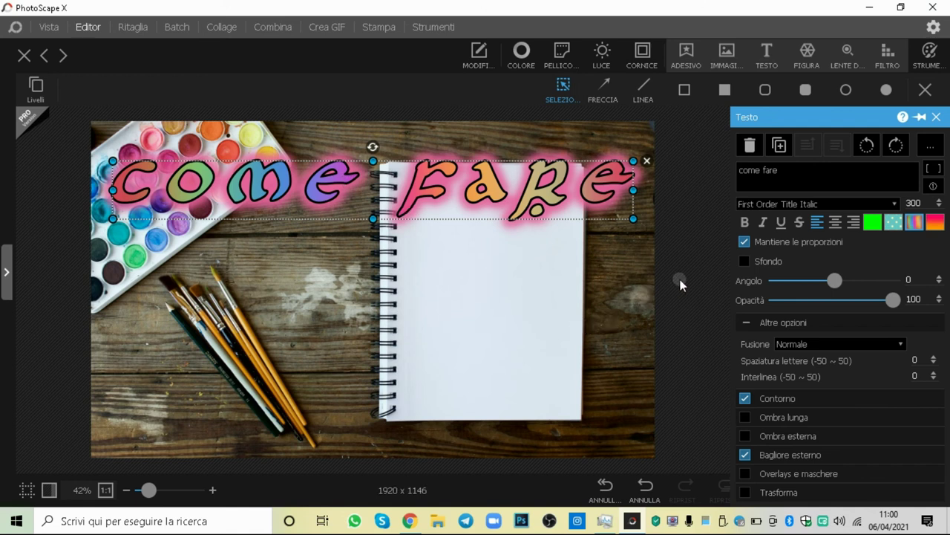
left_click(814, 175)
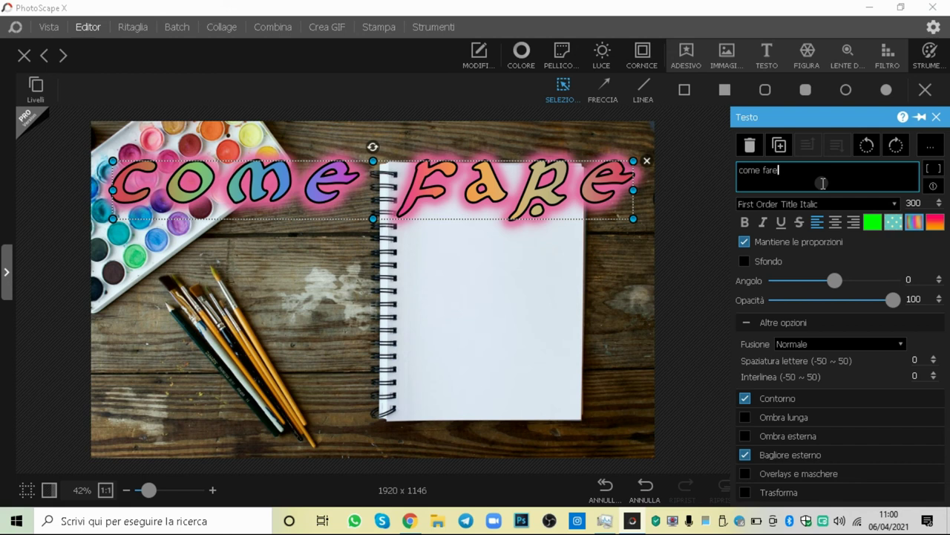
- Add centred lines 'una' and 'copertina' and move the title to the photo's centre
key("Return")
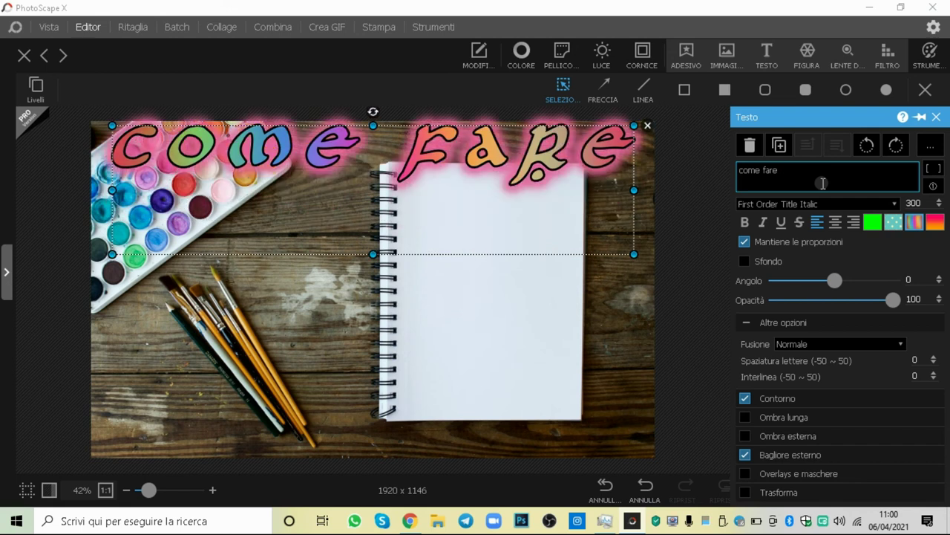
type("un")
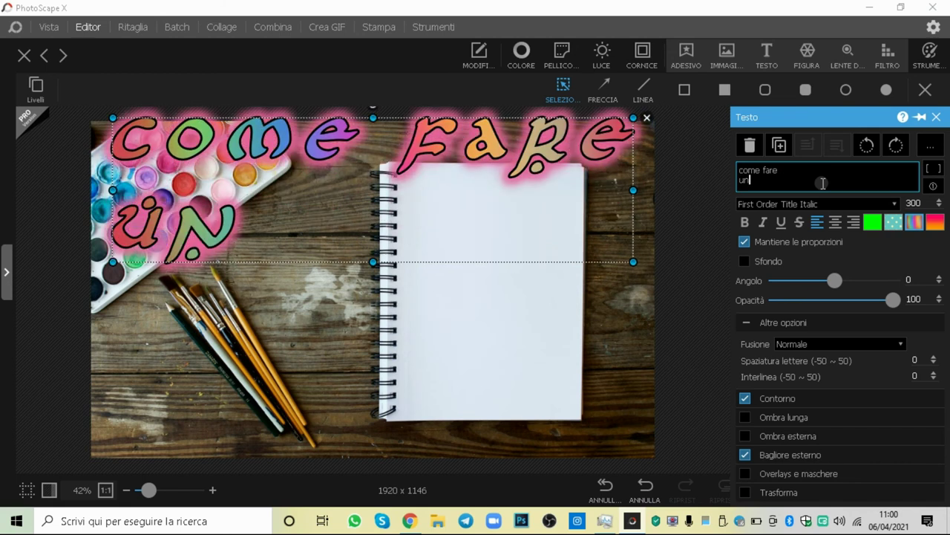
type("a")
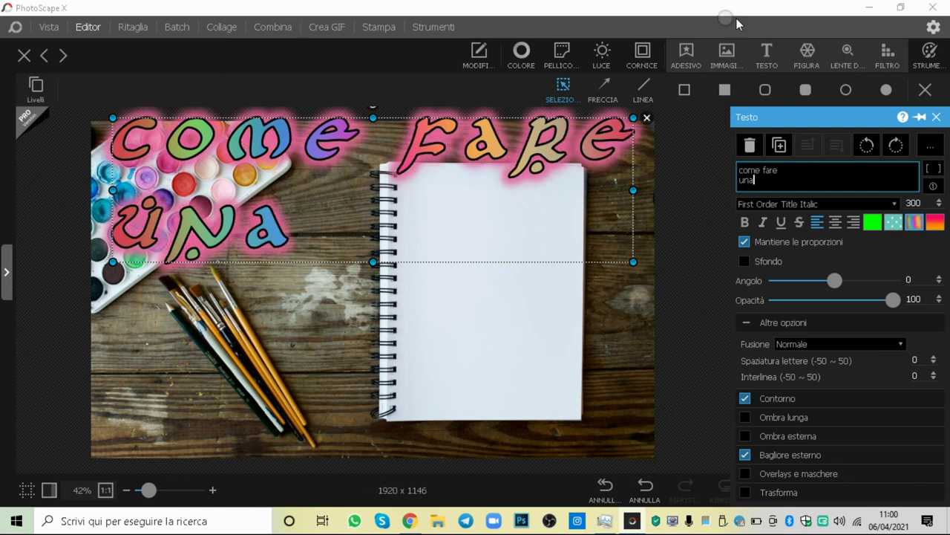
left_click(836, 223)
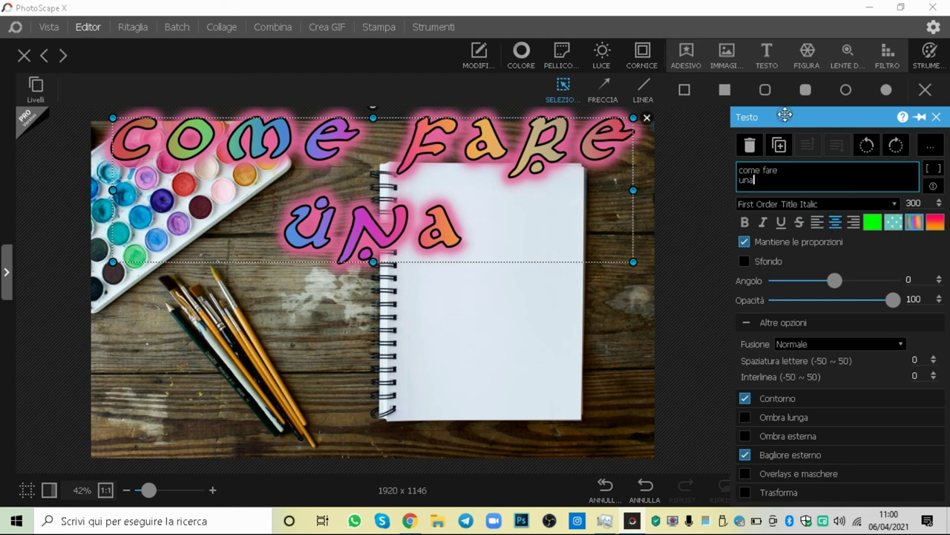
key("Return")
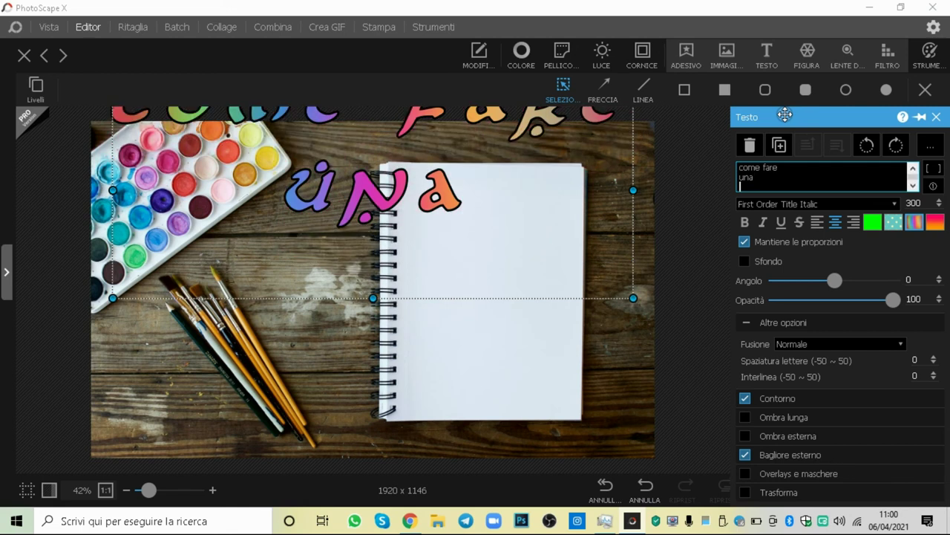
type("c")
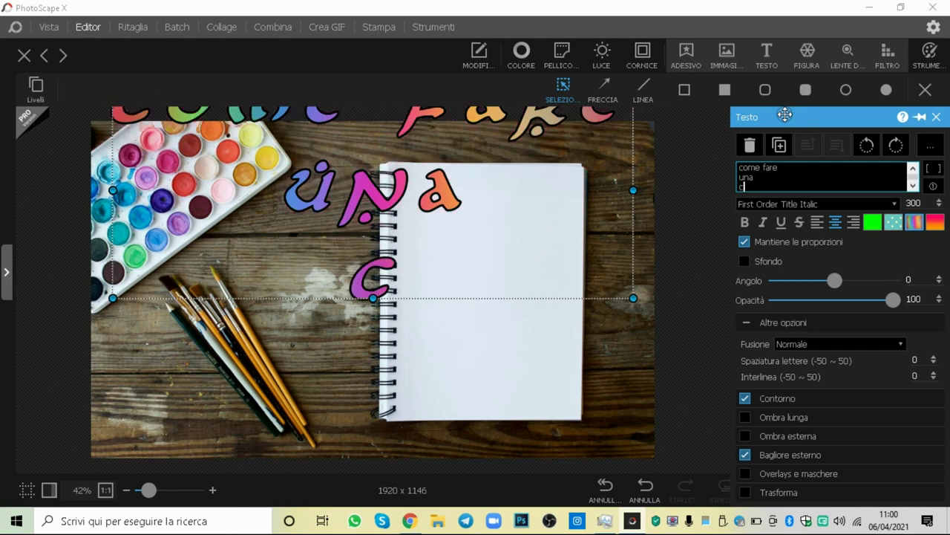
type("op")
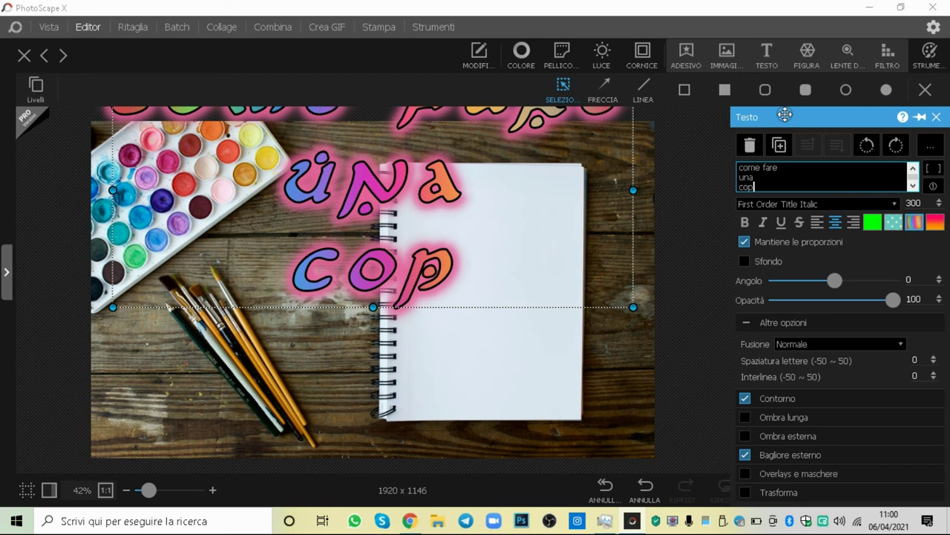
type("erti")
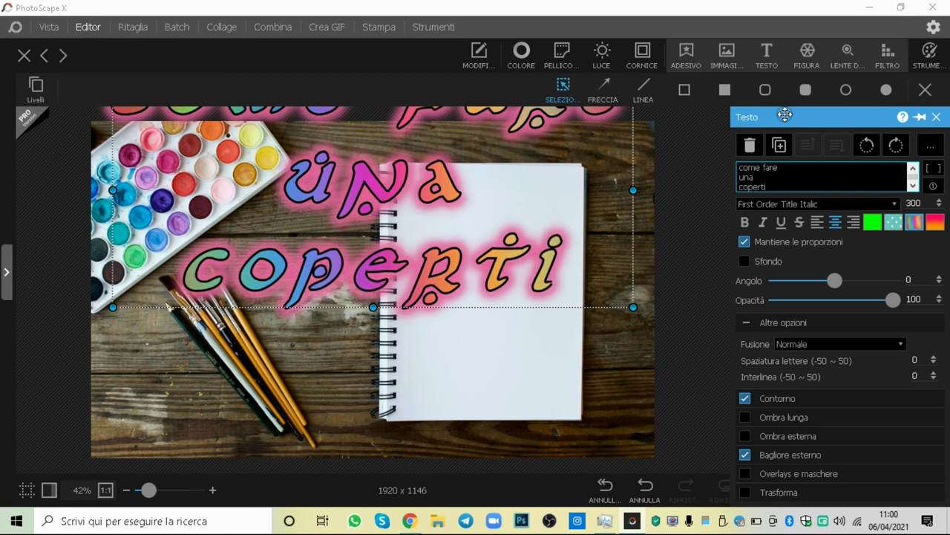
type("na")
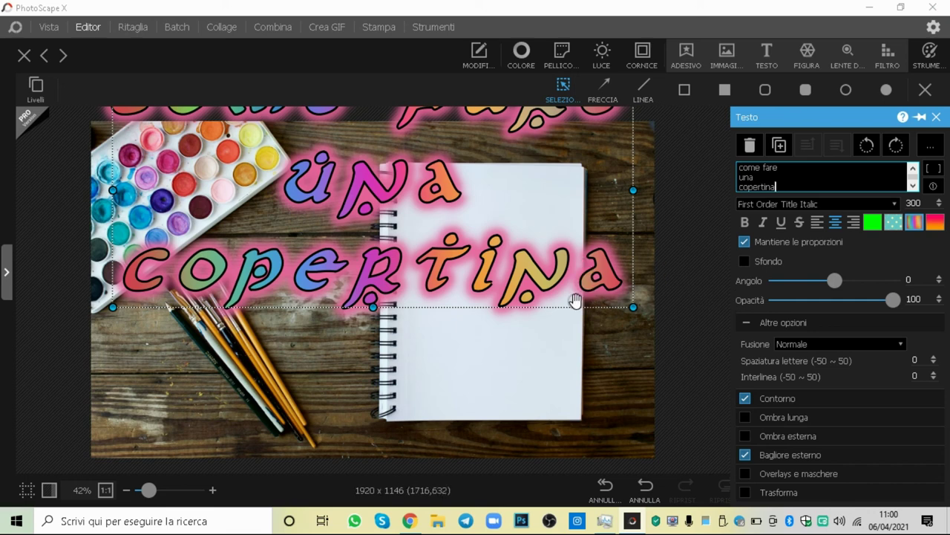
mouse_move(573, 297)
left_mouse_down()
mouse_move(595, 361)
mouse_move(580, 386)
left_mouse_up()
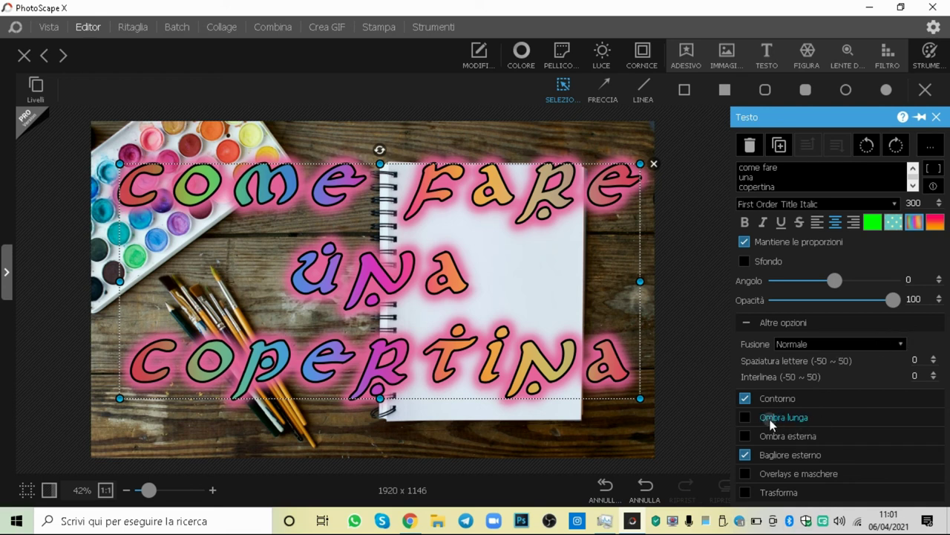
- Try long shadow, drop shadow and outer glow, leaving the pink glow removed
left_click(745, 417)
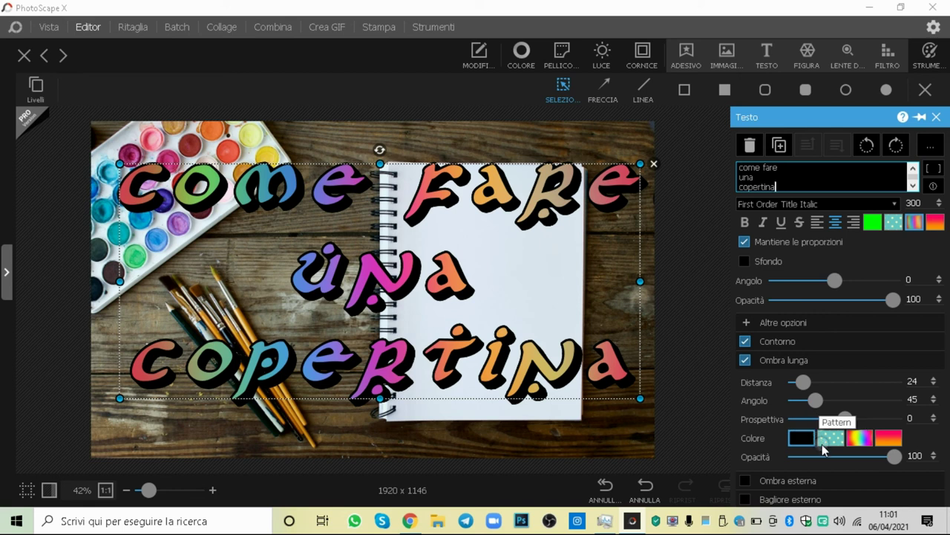
left_click(749, 361)
left_click(752, 381)
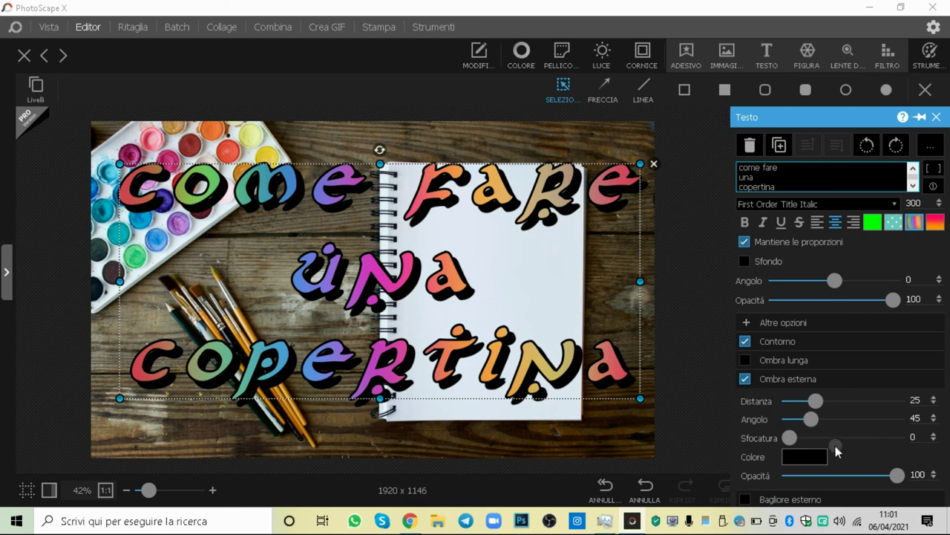
left_click(747, 379)
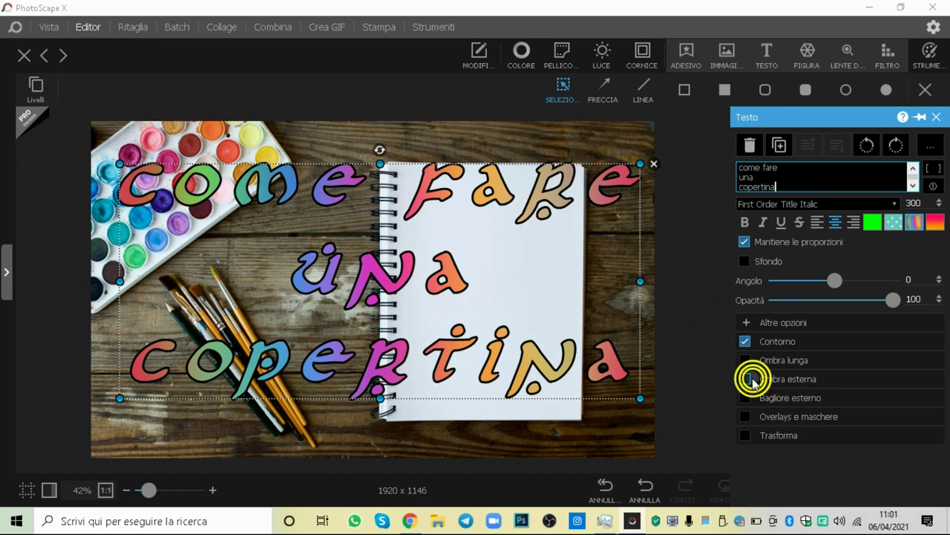
left_click(745, 398)
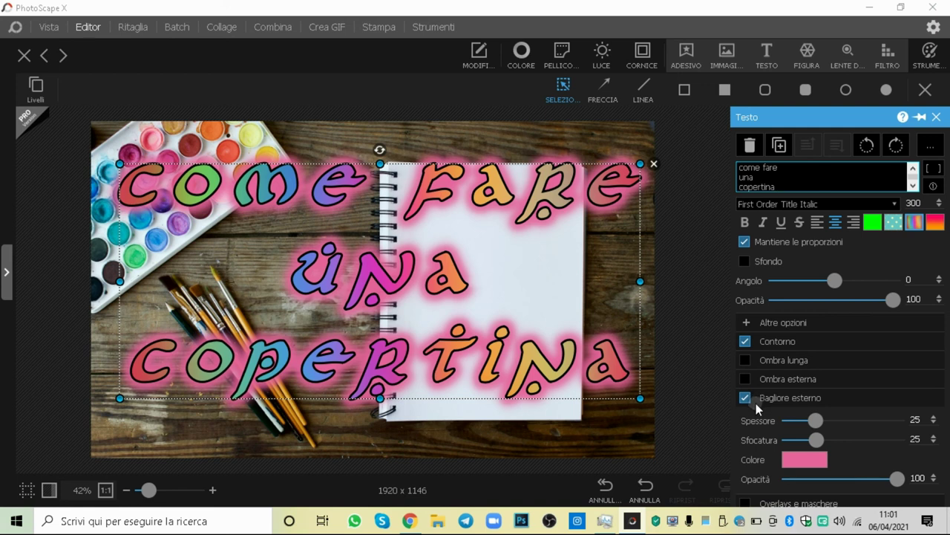
left_click(751, 401)
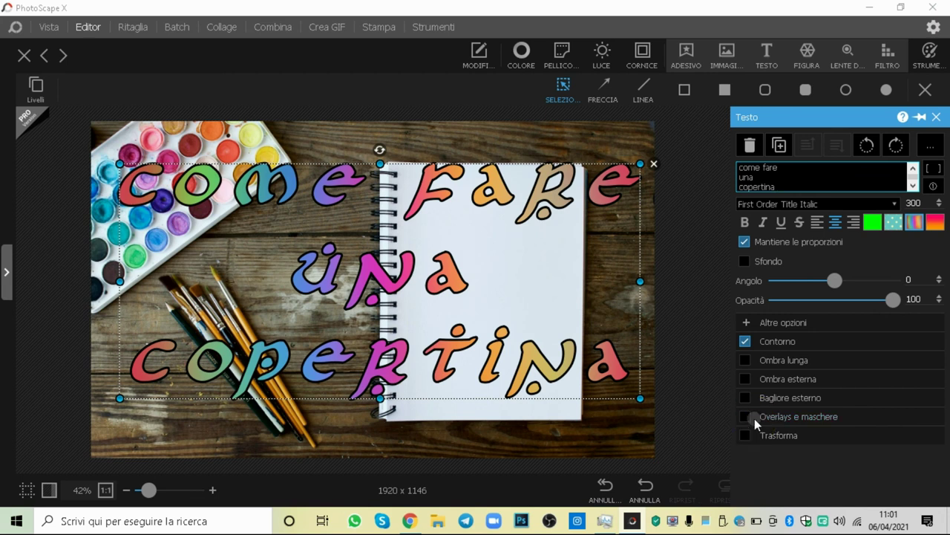
- Test overlays and transform, then add a black drop shadow at distance 25, angle 45
left_click(746, 416)
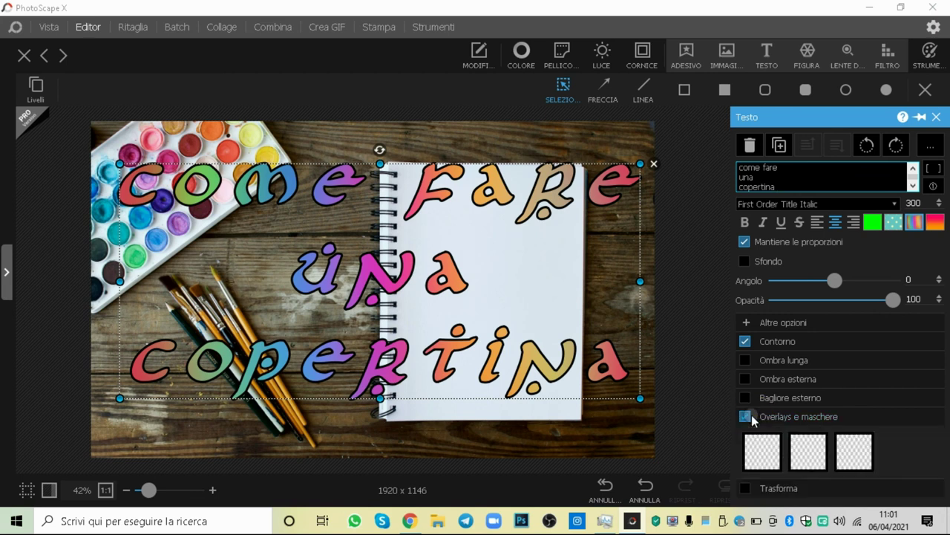
left_click(752, 417)
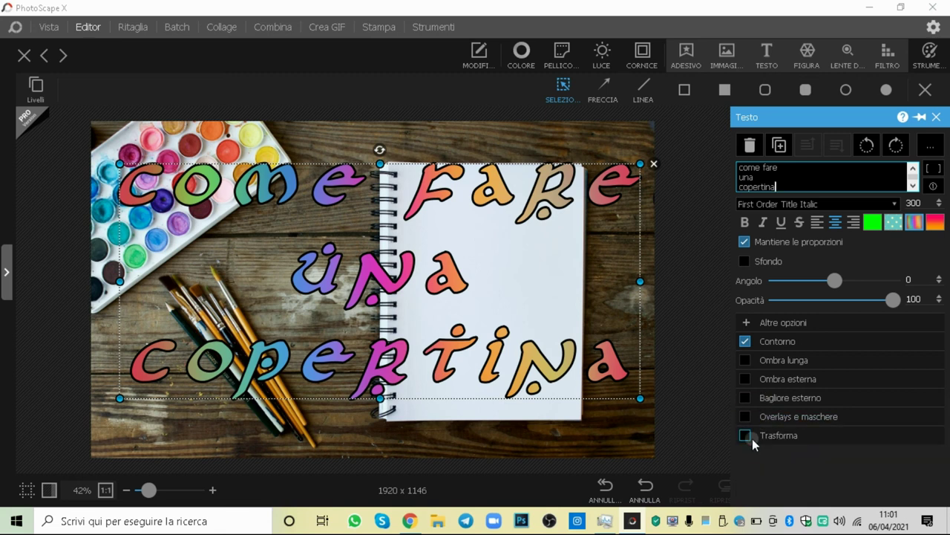
left_click(746, 435)
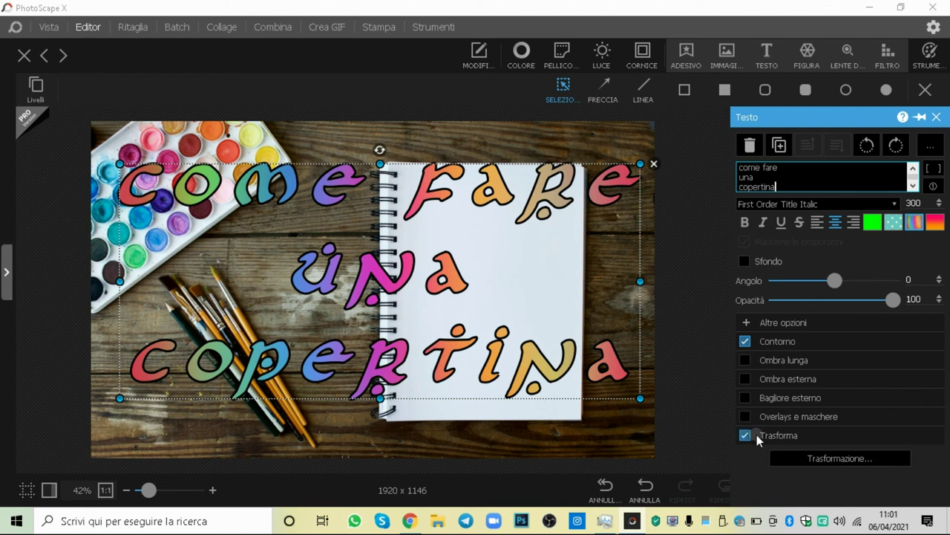
left_click(757, 434)
left_click(753, 436)
left_click(757, 375)
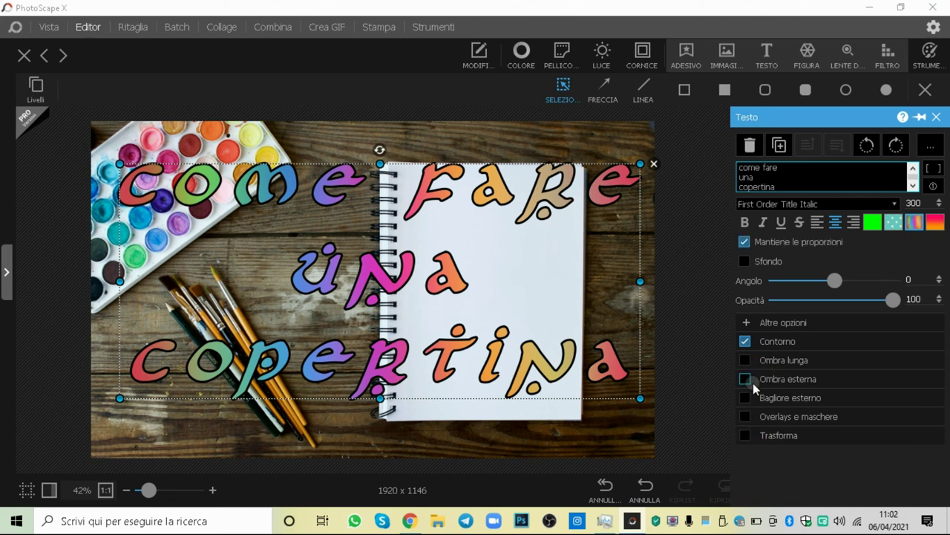
left_click(753, 380)
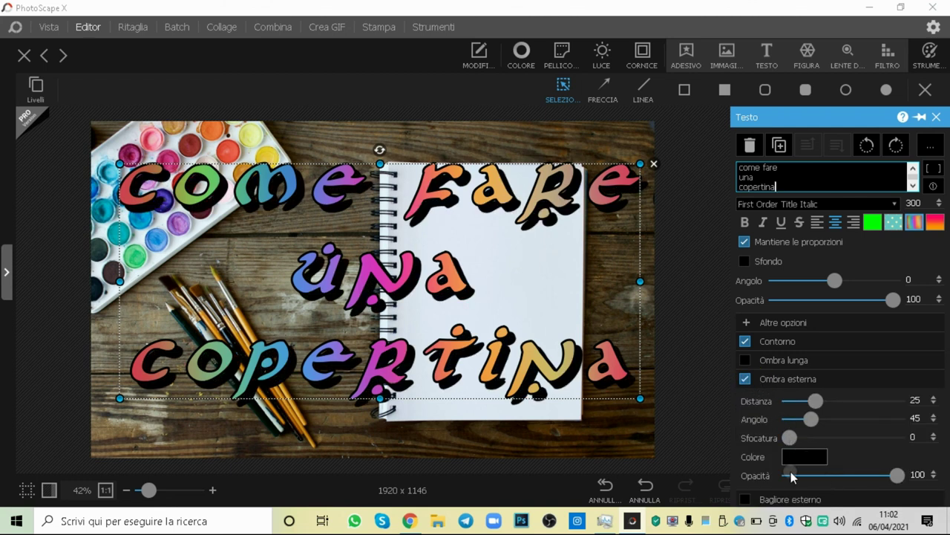
- Deselect the title and save the image as JPEG 'copertina tutorial' in the YOUTUBE folder
left_click(529, 459)
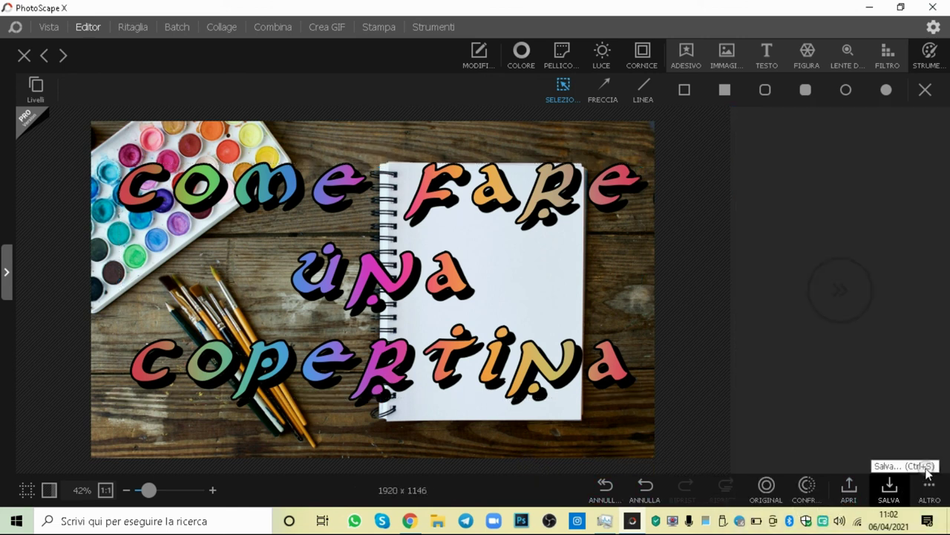
left_click(893, 483)
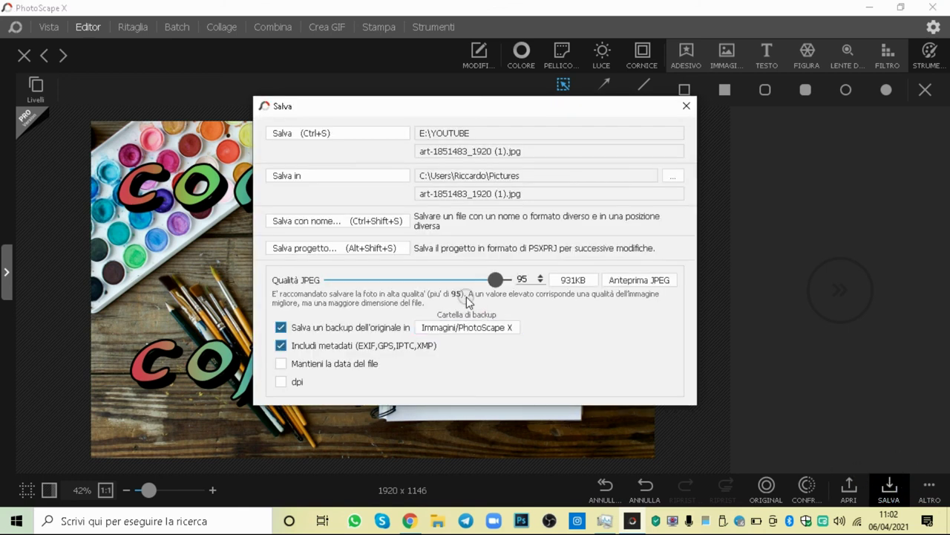
left_click(397, 178)
left_click(386, 248)
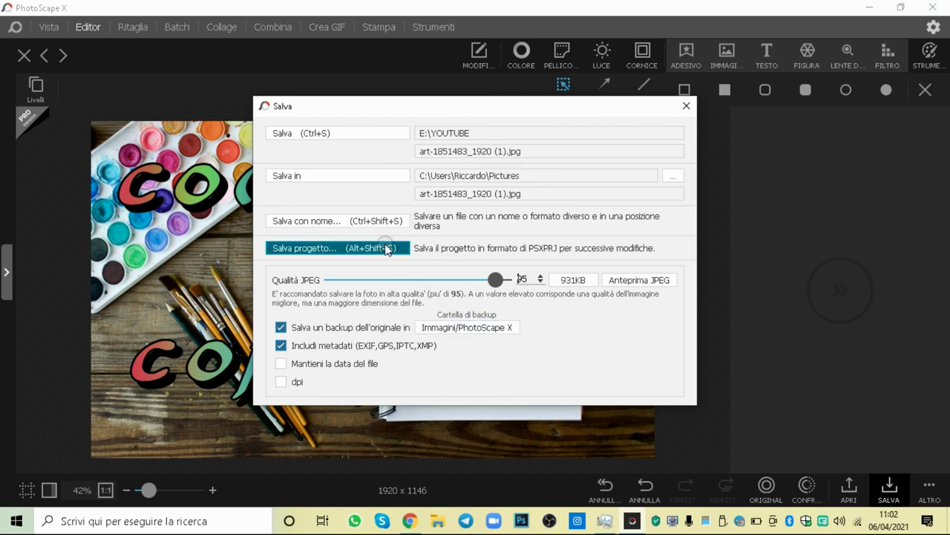
left_click(363, 222)
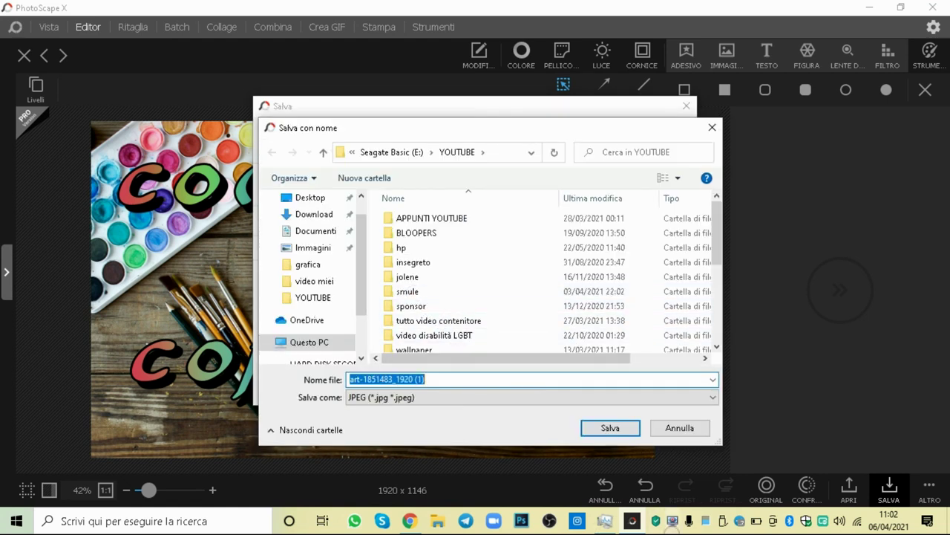
key("BackSpace")
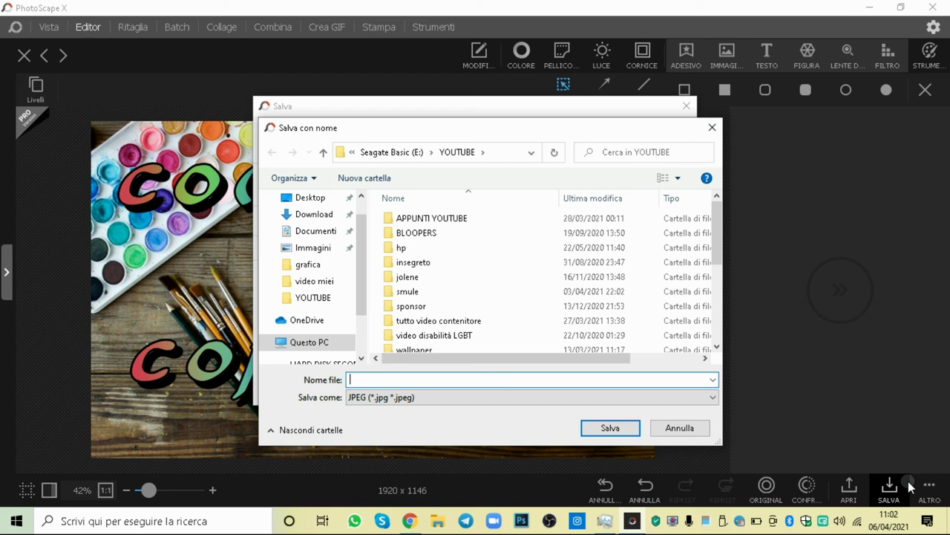
type("c")
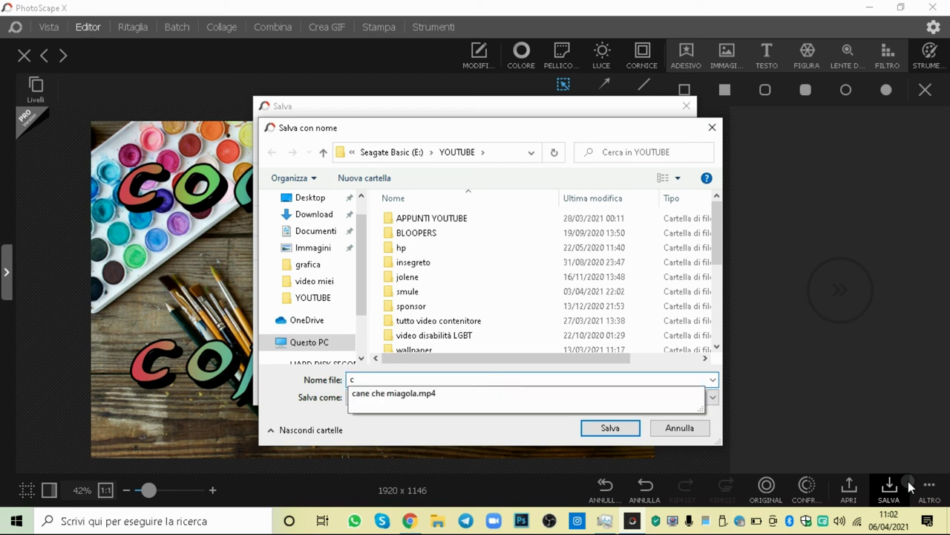
type("opertina tutorial")
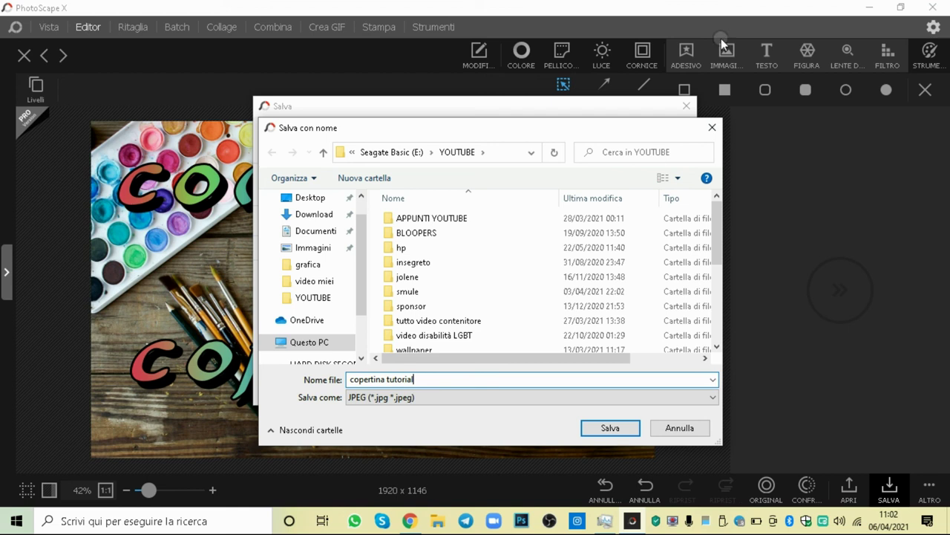
left_click(626, 429)
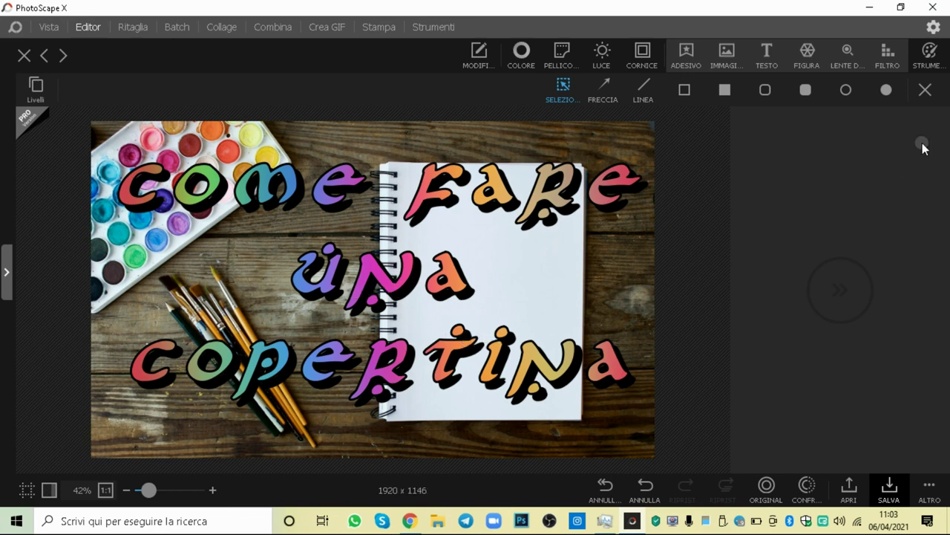
- Close the PhotoScape X window, leaving the Windows desktop visible
left_click(934, 7)
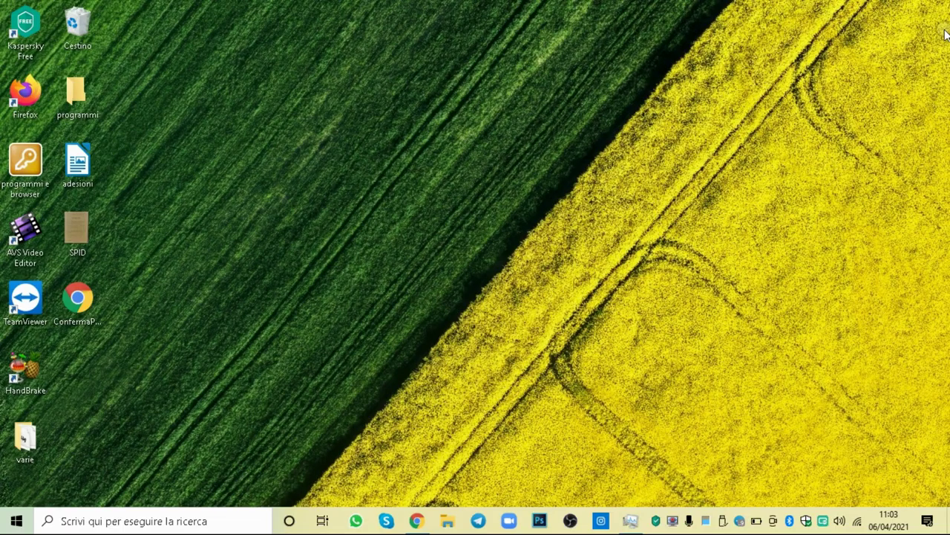